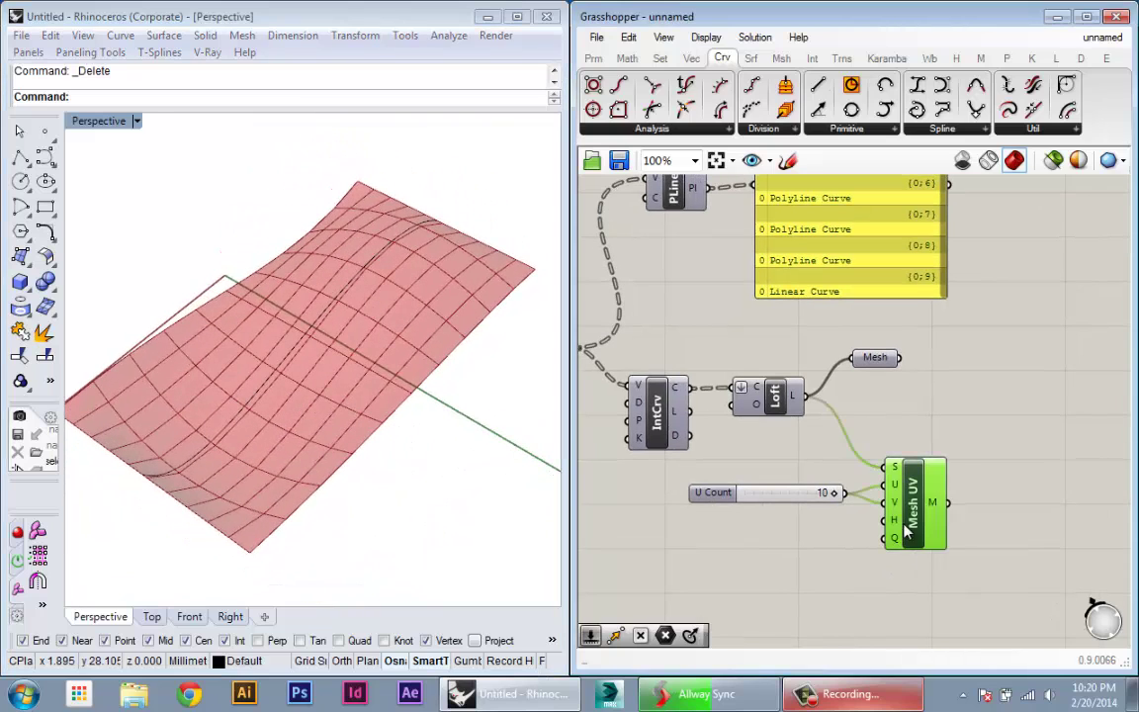
# Bake the Mesh UV result into the Rhino document
pyautogui.moveTo(904, 524); pyautogui.dragTo(907, 523)
pyautogui.moveTo(938, 497)
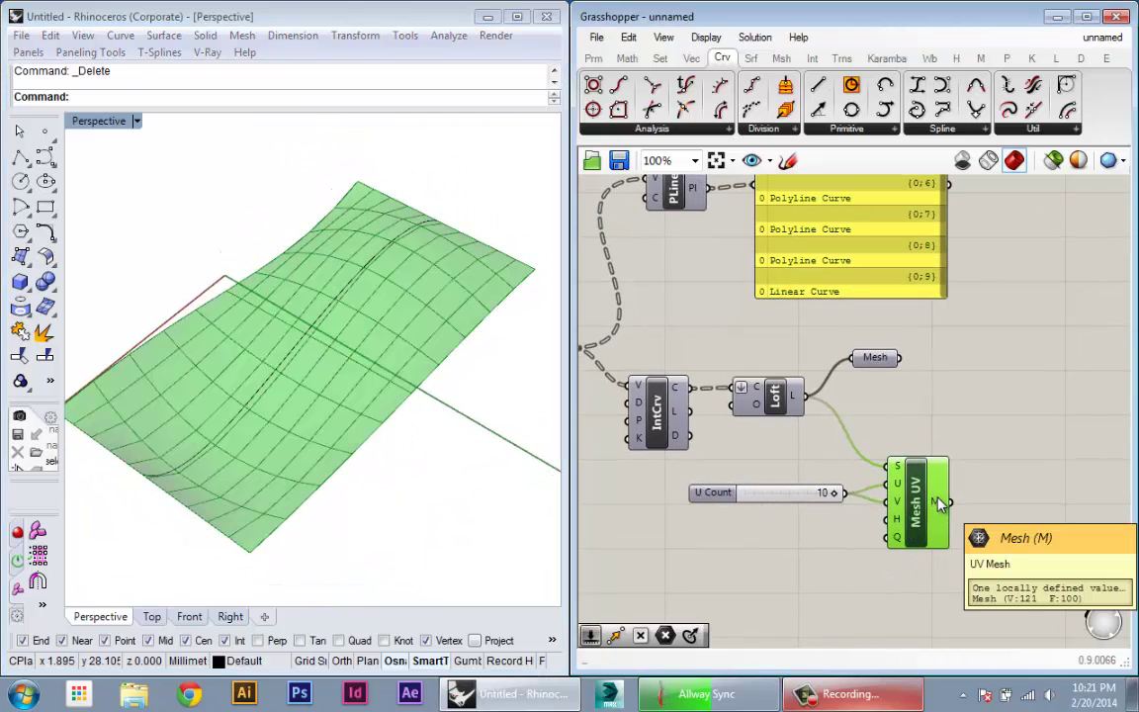
pyautogui.moveTo(941, 504); pyautogui.dragTo(876, 499, button='right')
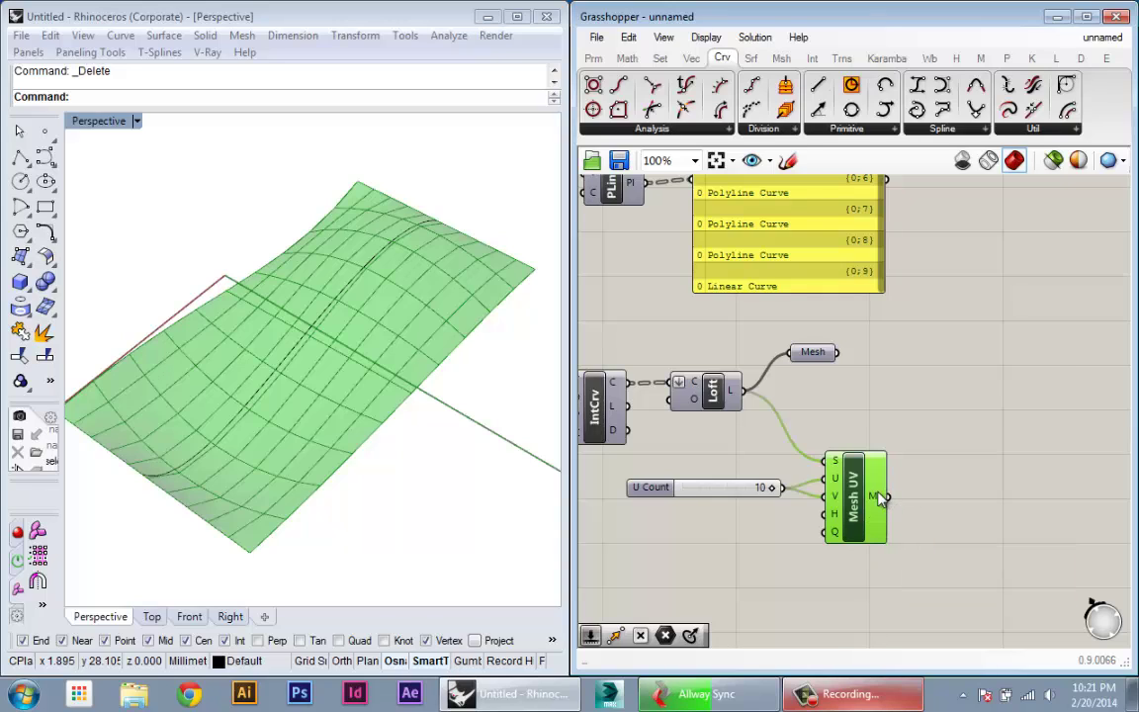
pyautogui.moveTo(880, 497)
pyautogui.rightClick(855, 498)
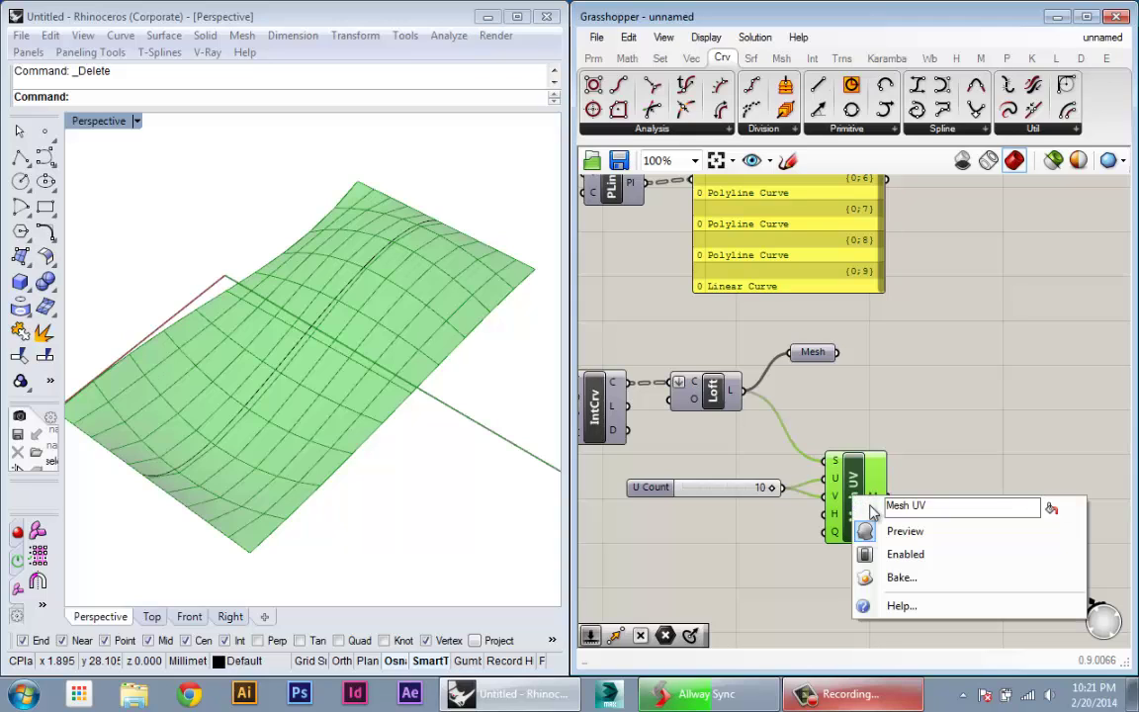
pyautogui.click(896, 576)
pyautogui.click(911, 655)
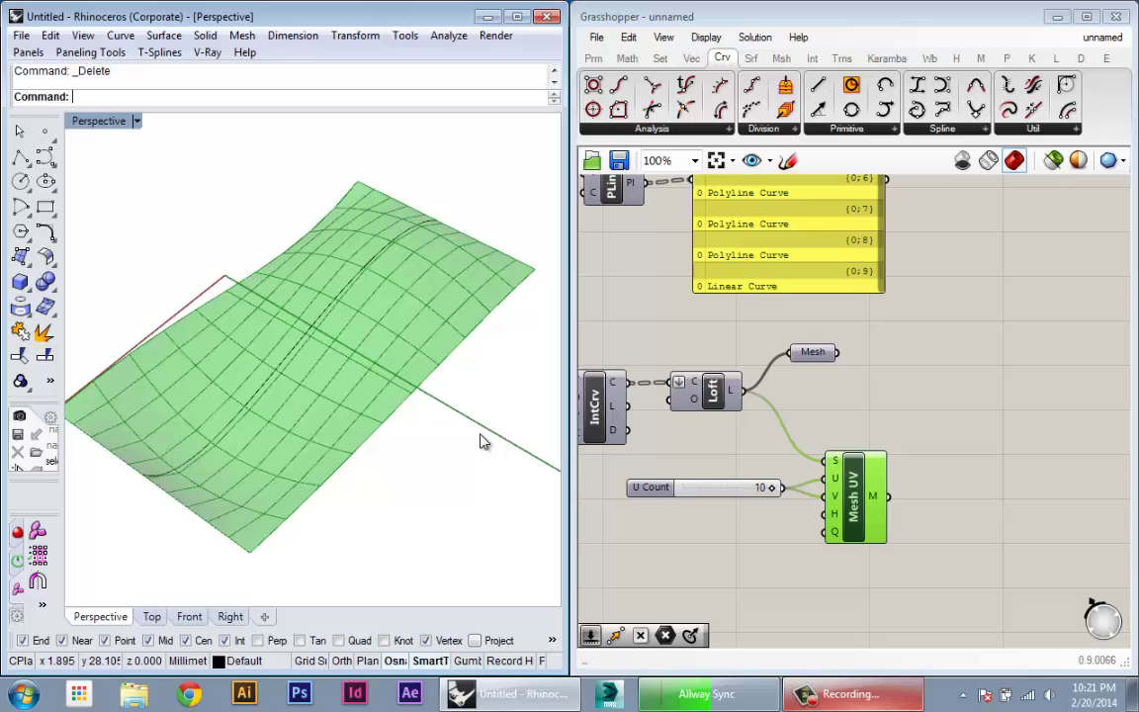
# Turn off the Grasshopper geometry preview and inspect the selected baked mesh in shaded display in the Perspective viewport
pyautogui.click(374, 387)
pyautogui.moveTo(374, 386); pyautogui.dragTo(409, 376, button='right')
pyautogui.click(963, 160)
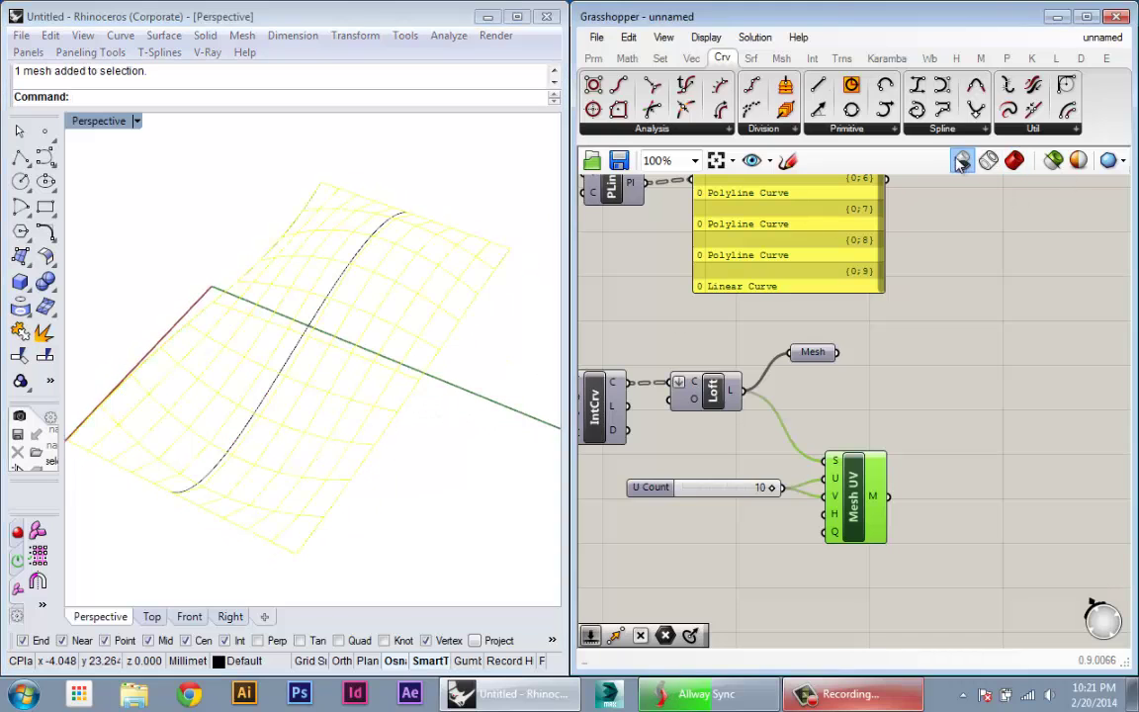
pyautogui.moveTo(385, 334); pyautogui.dragTo(358, 334, button='right')
pyautogui.click(405, 441)
pyautogui.moveTo(394, 438)
pyautogui.mouseDown(button='right')
pyautogui.moveTo(410, 420)
pyautogui.moveTo(361, 354)
pyautogui.moveTo(408, 208)
pyautogui.moveTo(330, 412)
pyautogui.moveTo(348, 381)
pyautogui.mouseUp(button='right')
pyautogui.hotkey('ctrl', 'alt', 's')
pyautogui.click(377, 364)
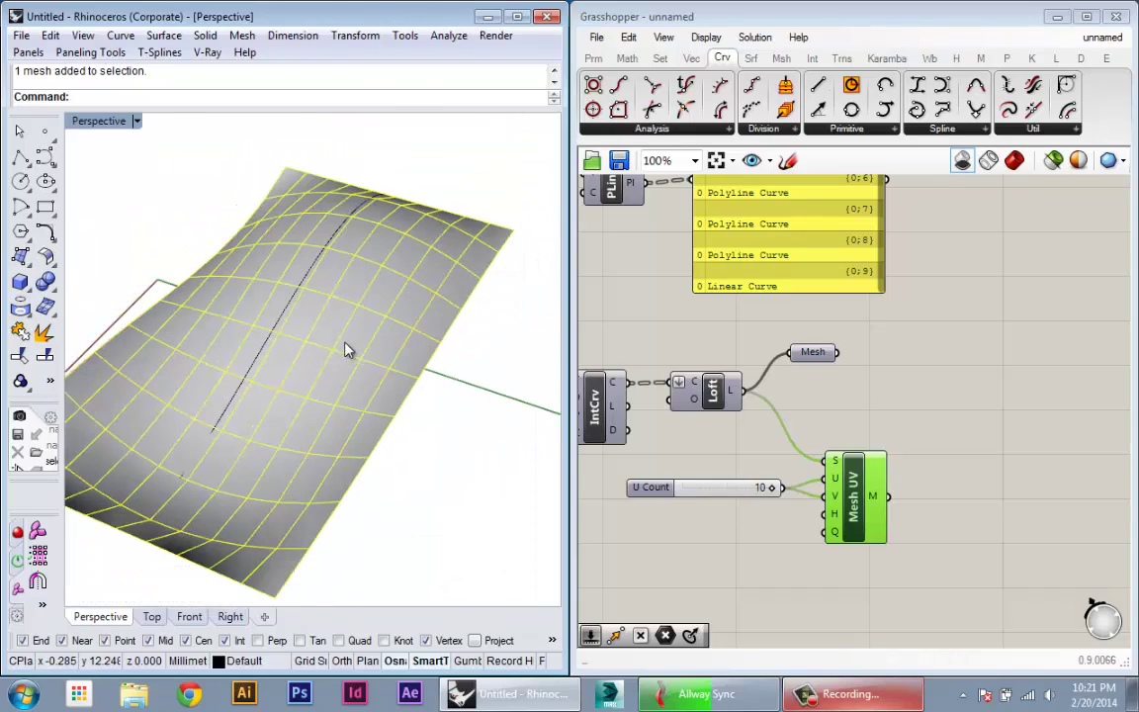
# Delete the baked mesh and restore the shaded Grasshopper preview
pyautogui.moveTo(346, 445); pyautogui.dragTo(374, 514, button='right')
pyautogui.press('Delete')
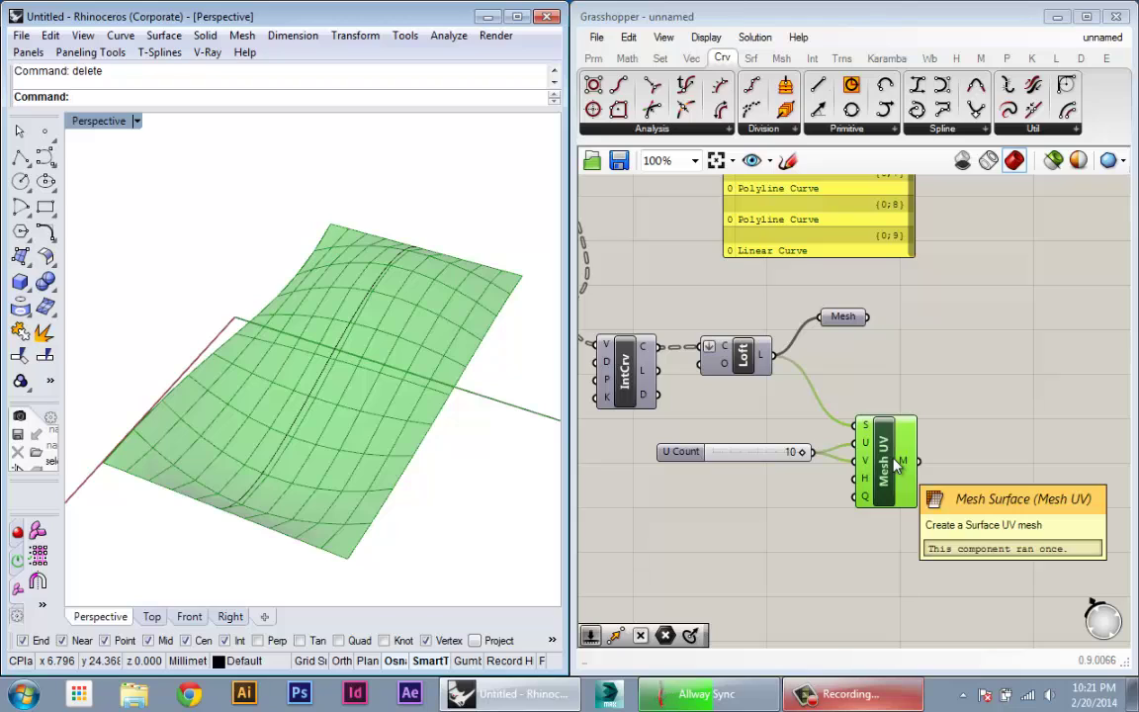
# Add a Deconstruct Mesh component beside Mesh UV and feed it the Mesh UV output
pyautogui.moveTo(896, 468)
pyautogui.mouseDown()
pyautogui.moveTo(879, 467)
pyautogui.moveTo(888, 474)
pyautogui.mouseUp()
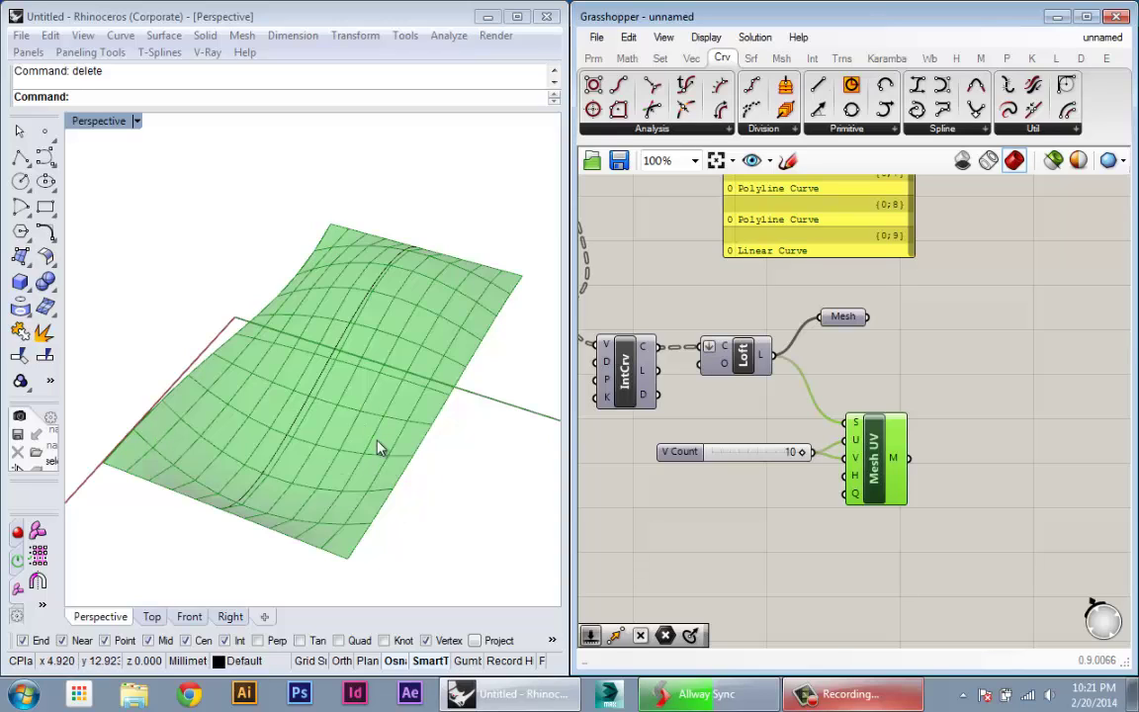
pyautogui.moveTo(934, 542); pyautogui.dragTo(834, 534, button='right')
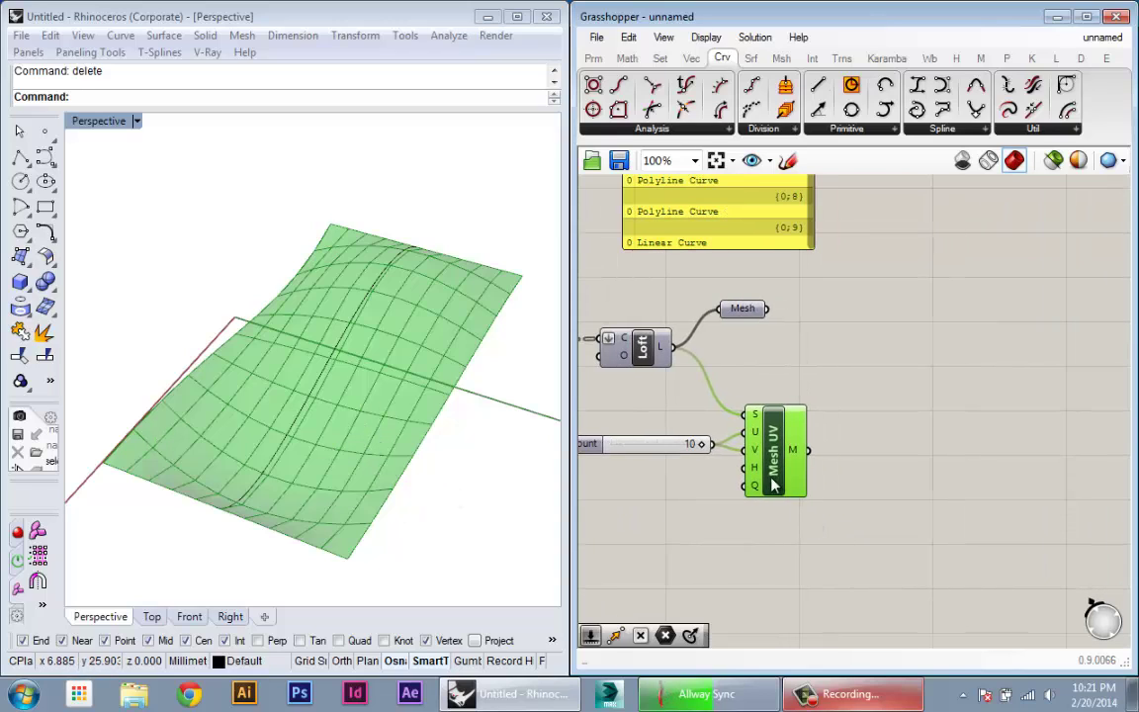
pyautogui.moveTo(772, 481); pyautogui.dragTo(773, 484)
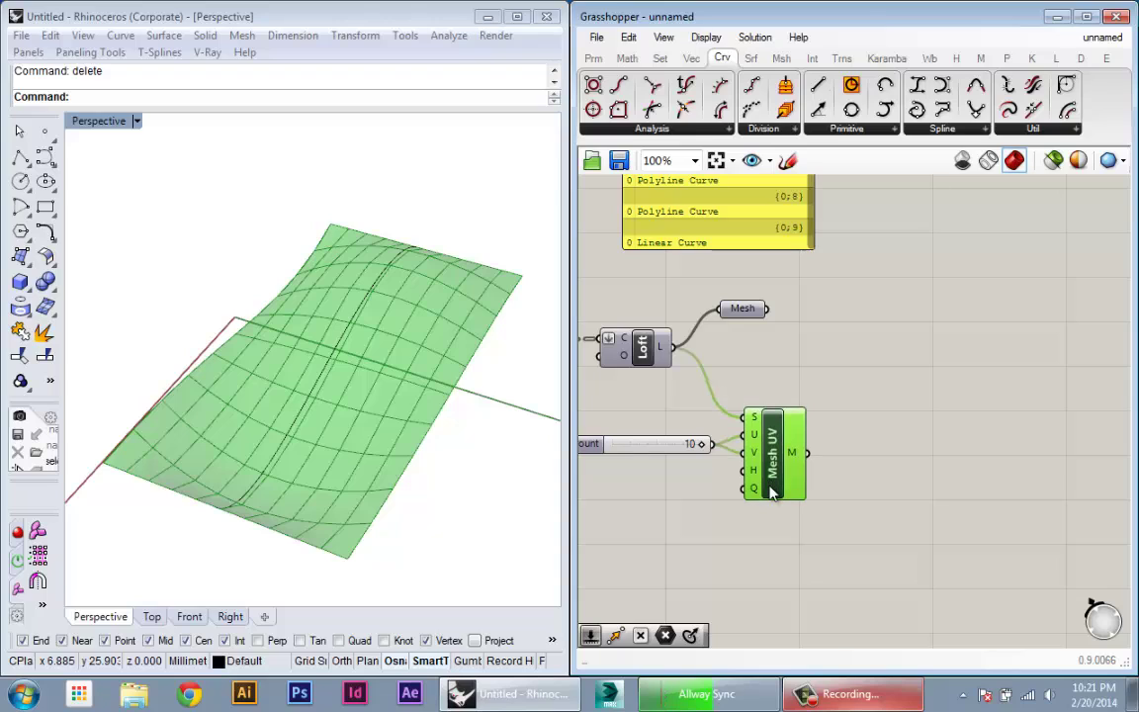
pyautogui.moveTo(841, 526); pyautogui.dragTo(814, 499, button='right')
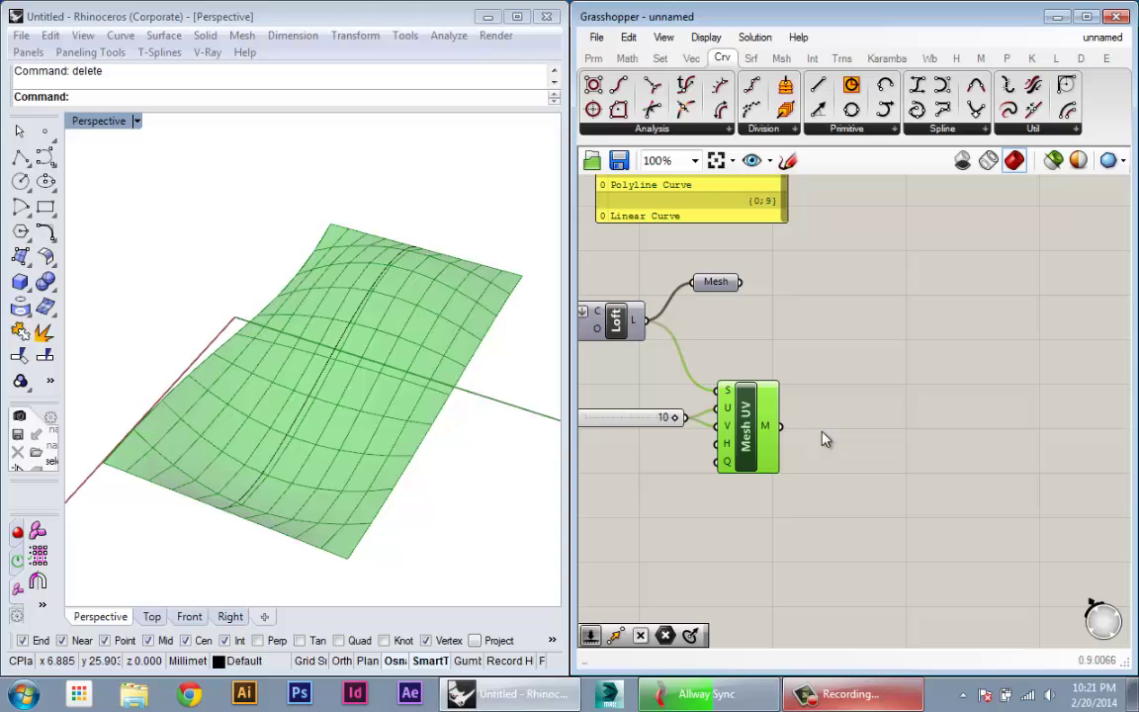
pyautogui.click(847, 252)
pyautogui.click(781, 58)
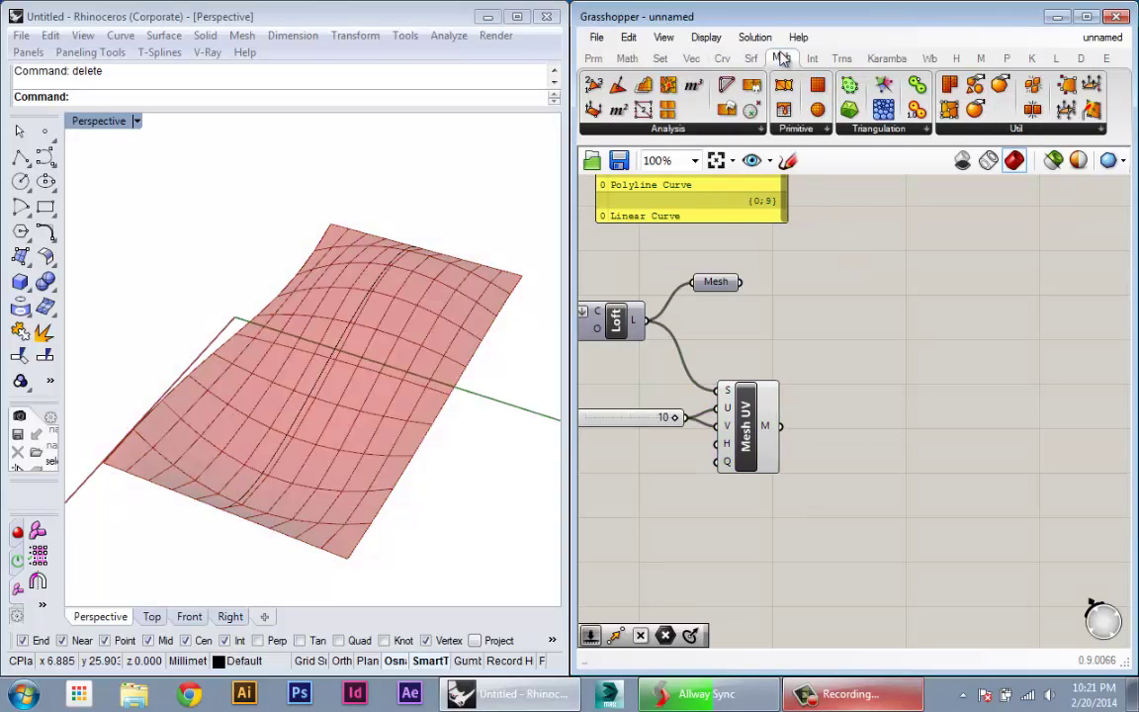
pyautogui.click(670, 130)
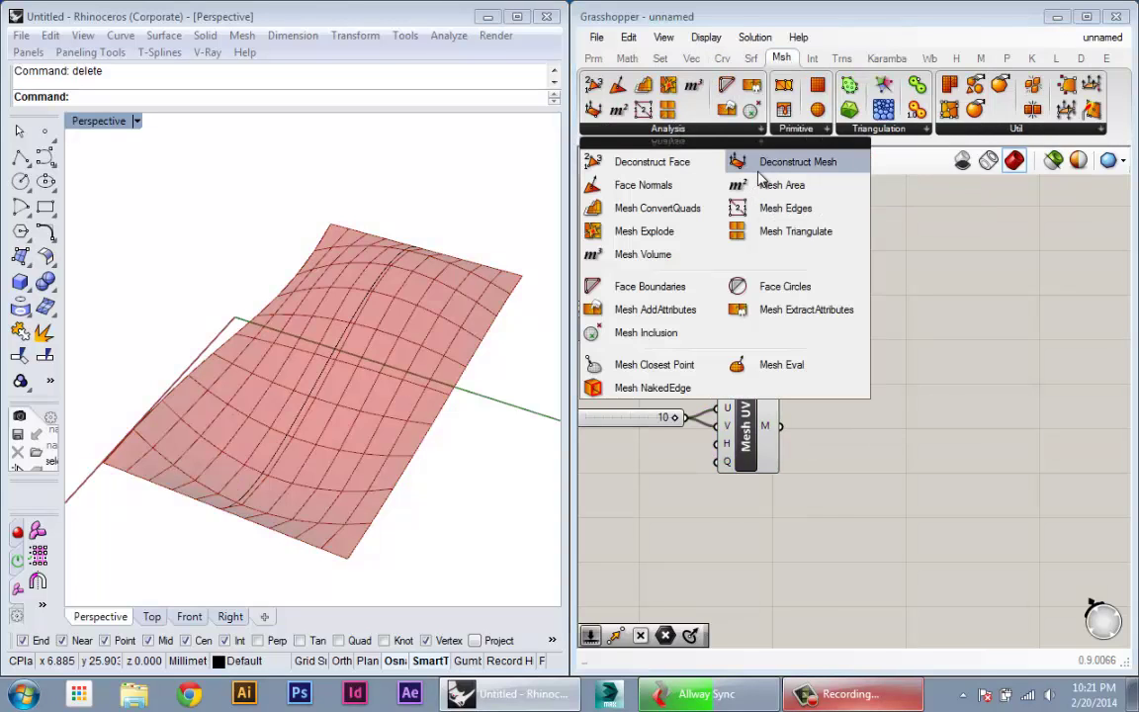
pyautogui.moveTo(752, 162); pyautogui.dragTo(822, 433)
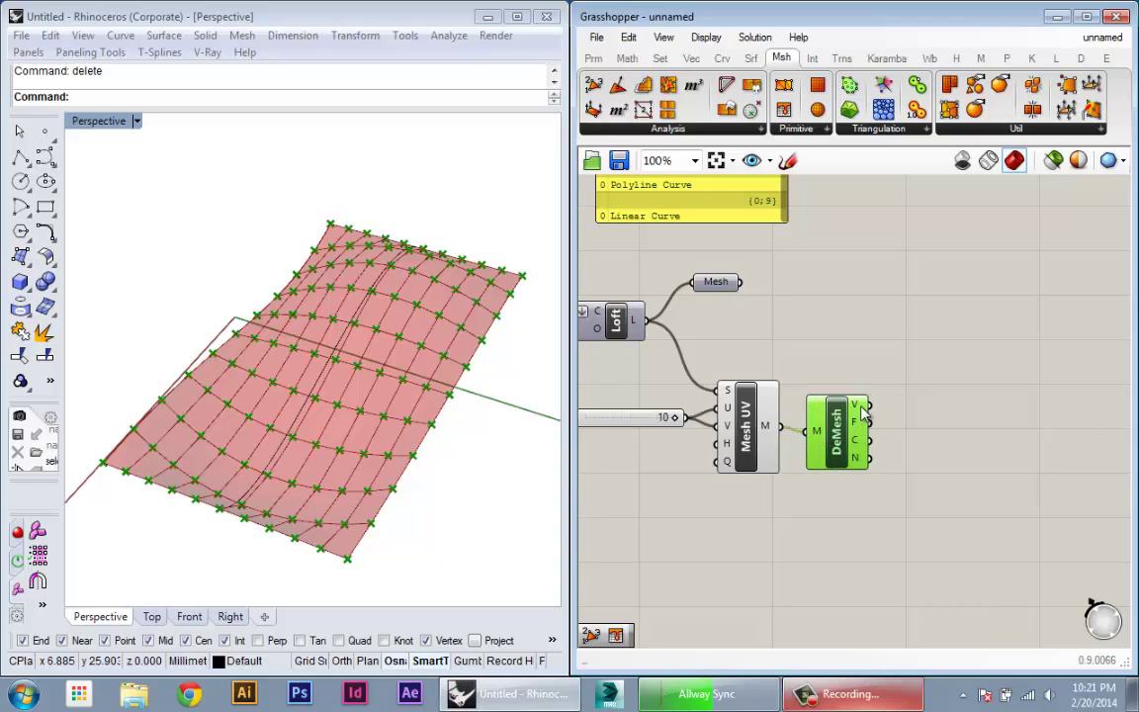
# Move the existing data panel beside Deconstruct Mesh and feed it the Faces output to list the mesh faces
pyautogui.moveTo(862, 407)
pyautogui.moveTo(858, 432)
pyautogui.moveTo(843, 420); pyautogui.dragTo(844, 415)
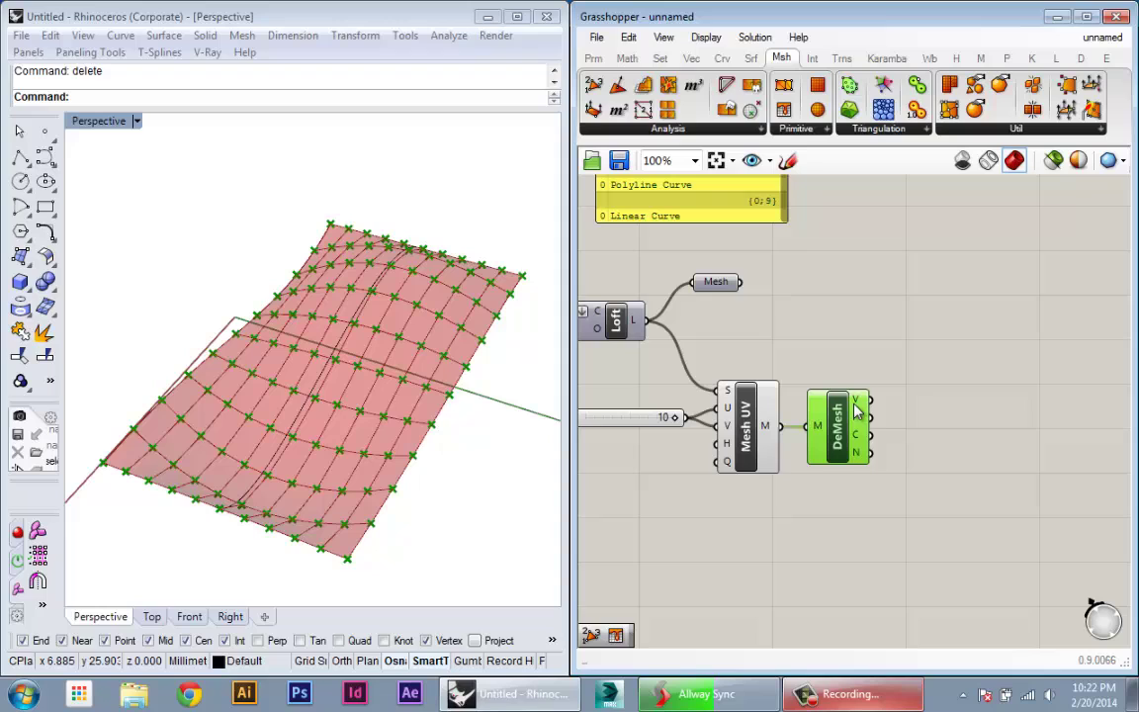
pyautogui.moveTo(858, 420)
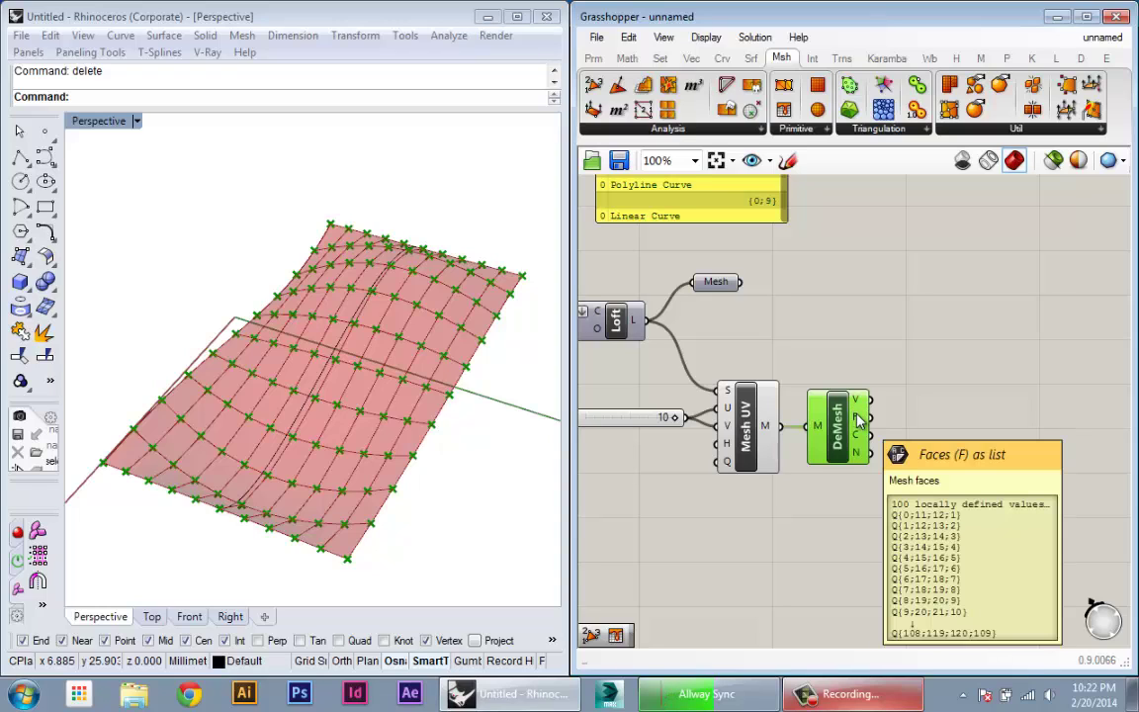
pyautogui.moveTo(858, 420); pyautogui.dragTo(846, 440, button='right')
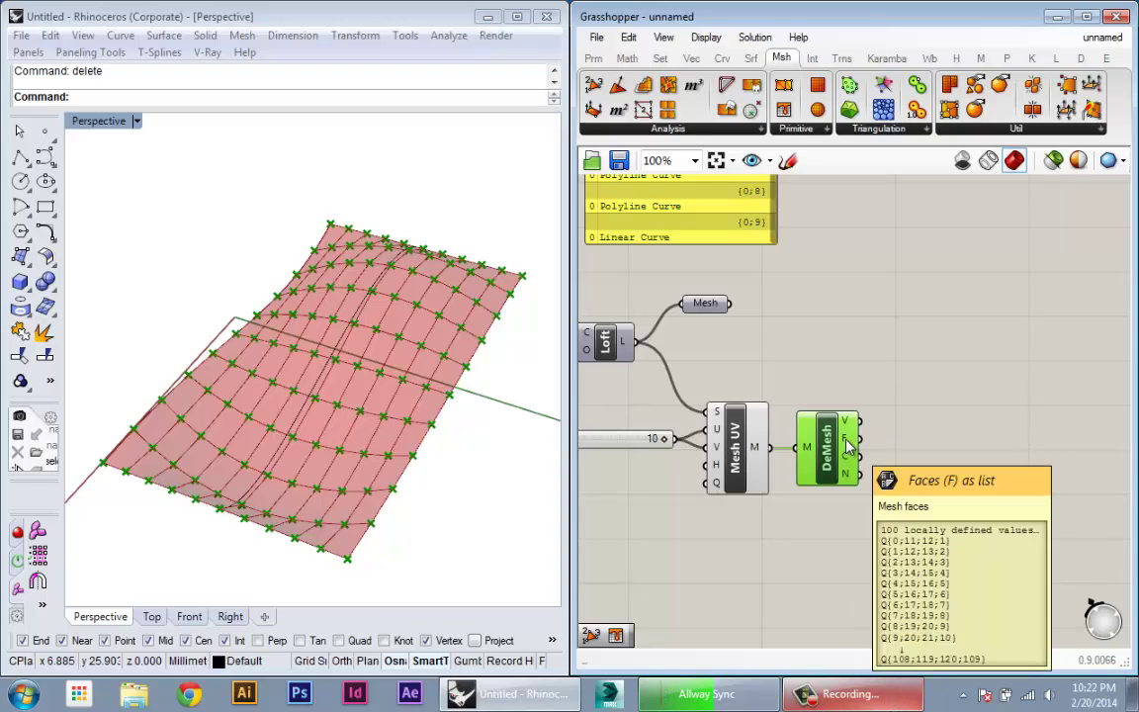
pyautogui.moveTo(624, 215); pyautogui.dragTo(968, 495)
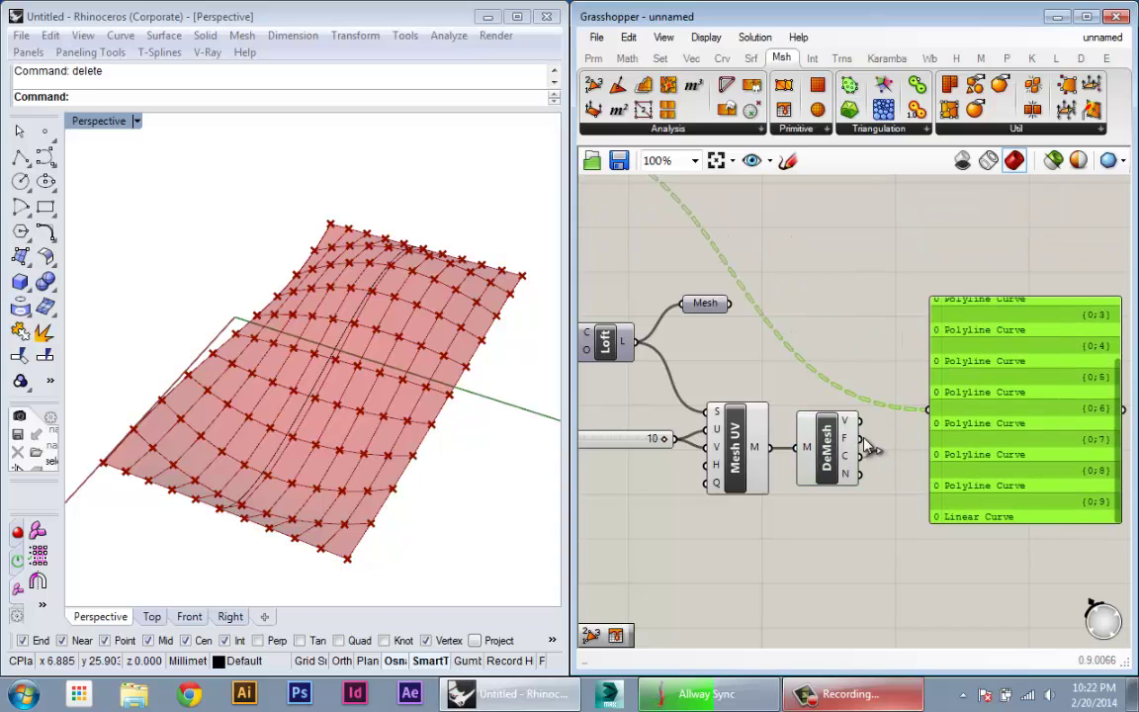
pyautogui.moveTo(929, 422); pyautogui.dragTo(931, 409)
pyautogui.moveTo(1009, 429); pyautogui.dragTo(984, 406, button='right')
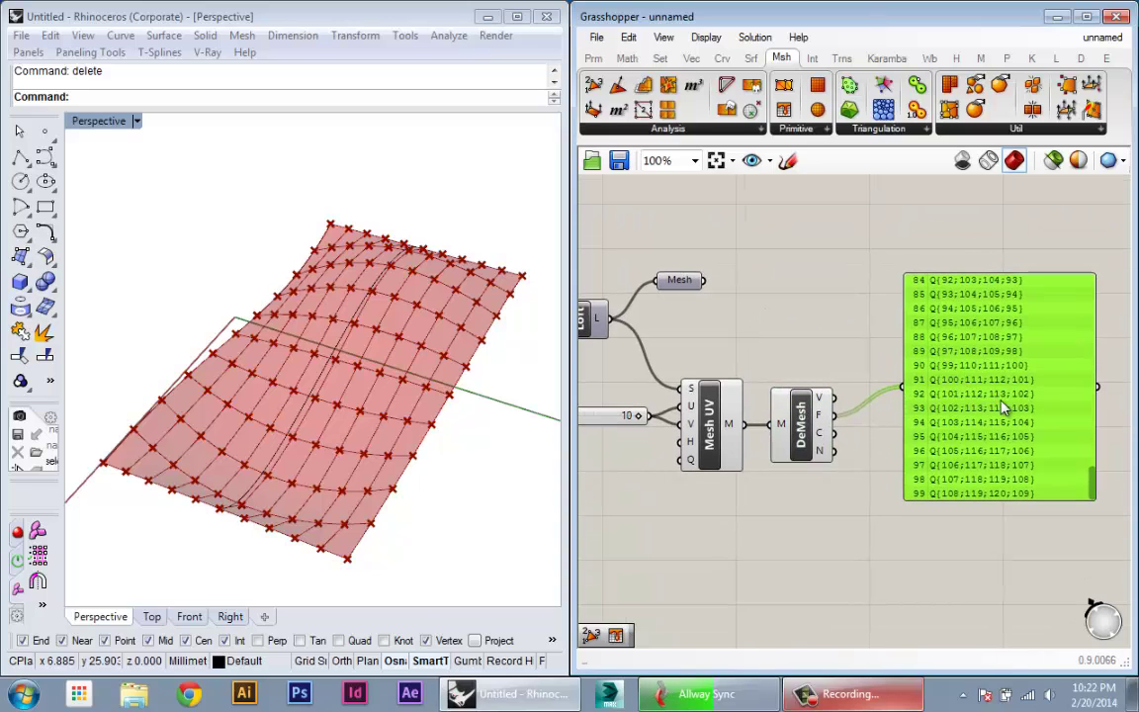
pyautogui.moveTo(939, 413); pyautogui.dragTo(969, 338)
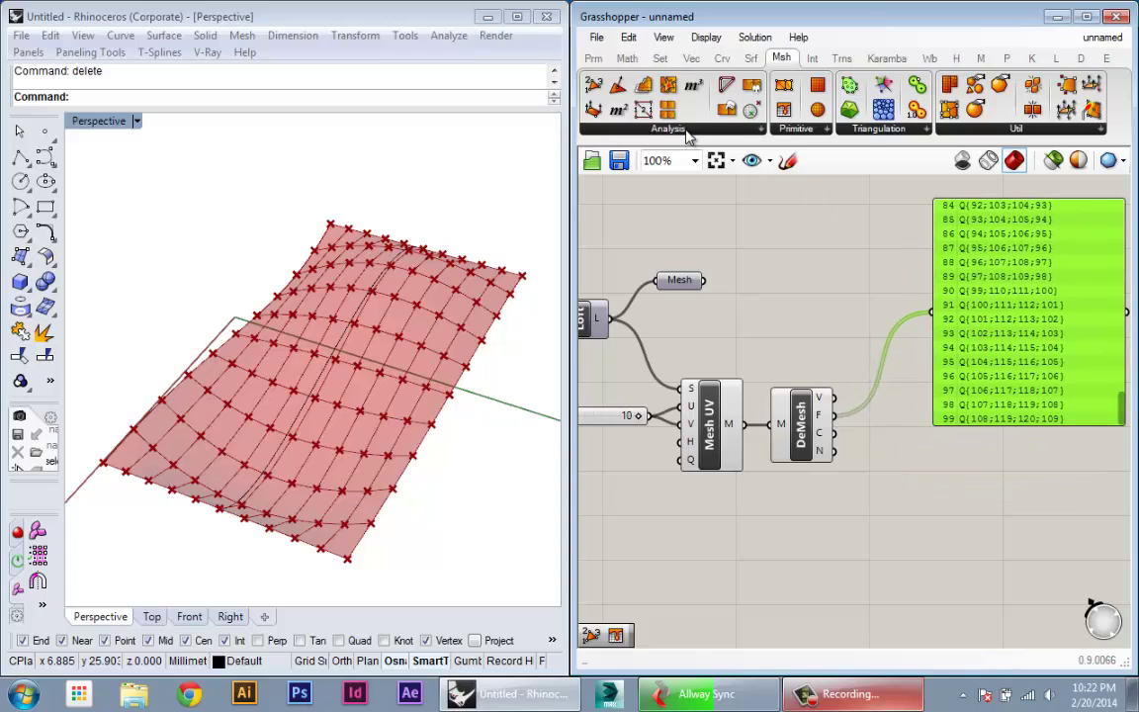
# Add a Deconstruct Face component beside Deconstruct Mesh and feed it the Faces output
pyautogui.click(687, 131)
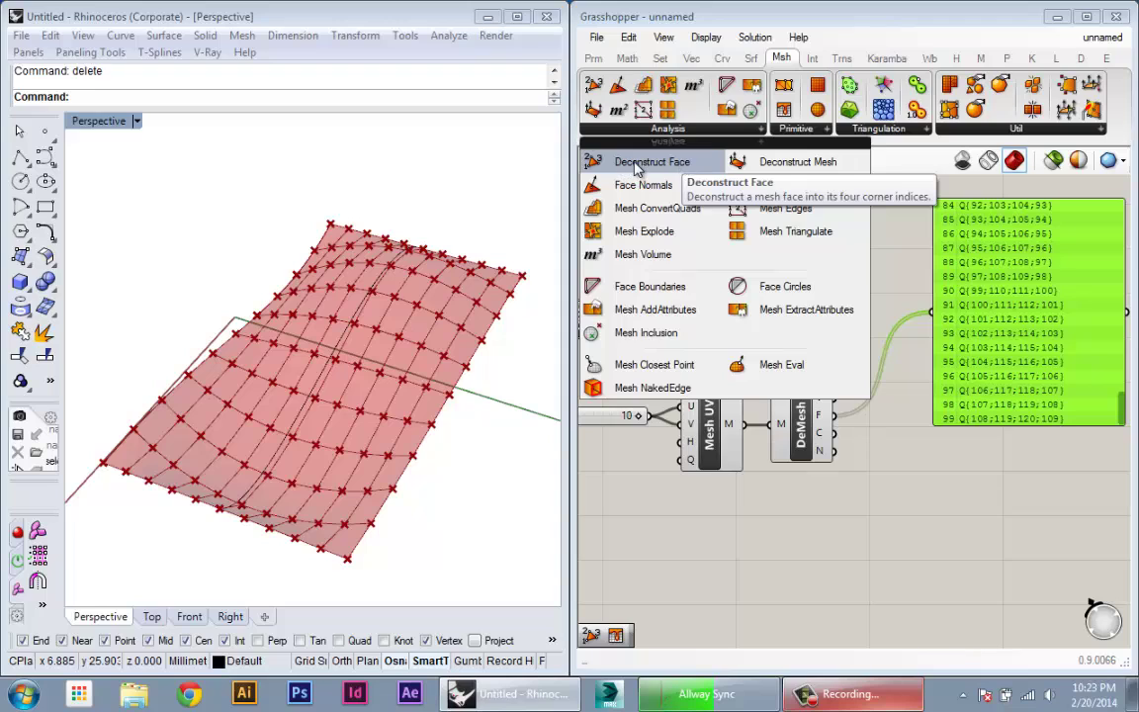
pyautogui.moveTo(636, 168); pyautogui.dragTo(861, 422)
pyautogui.moveTo(956, 412); pyautogui.dragTo(779, 476, button='right')
pyautogui.moveTo(805, 466); pyautogui.dragTo(875, 416)
pyautogui.moveTo(697, 490); pyautogui.dragTo(701, 484)
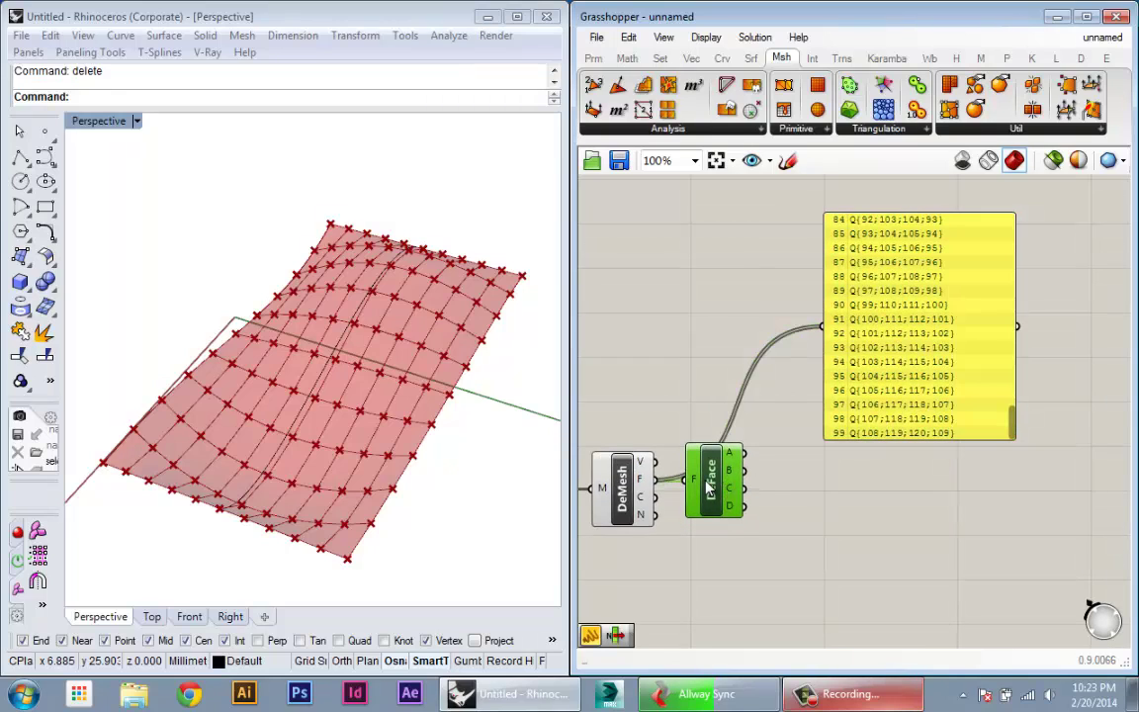
# Examine the corner index outputs A to D of Deconstruct Face against the vertices and the listed faces
pyautogui.moveTo(692, 484)
pyautogui.moveTo(732, 510)
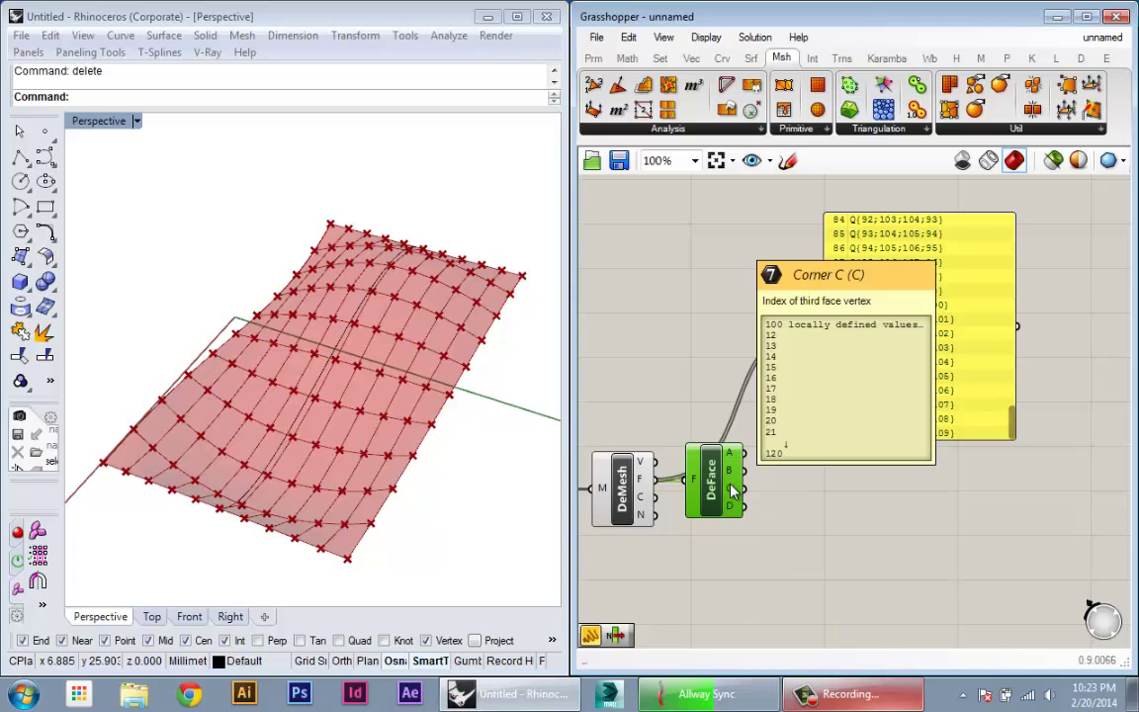
pyautogui.moveTo(730, 477); pyautogui.dragTo(732, 458, button='right')
pyautogui.moveTo(735, 440)
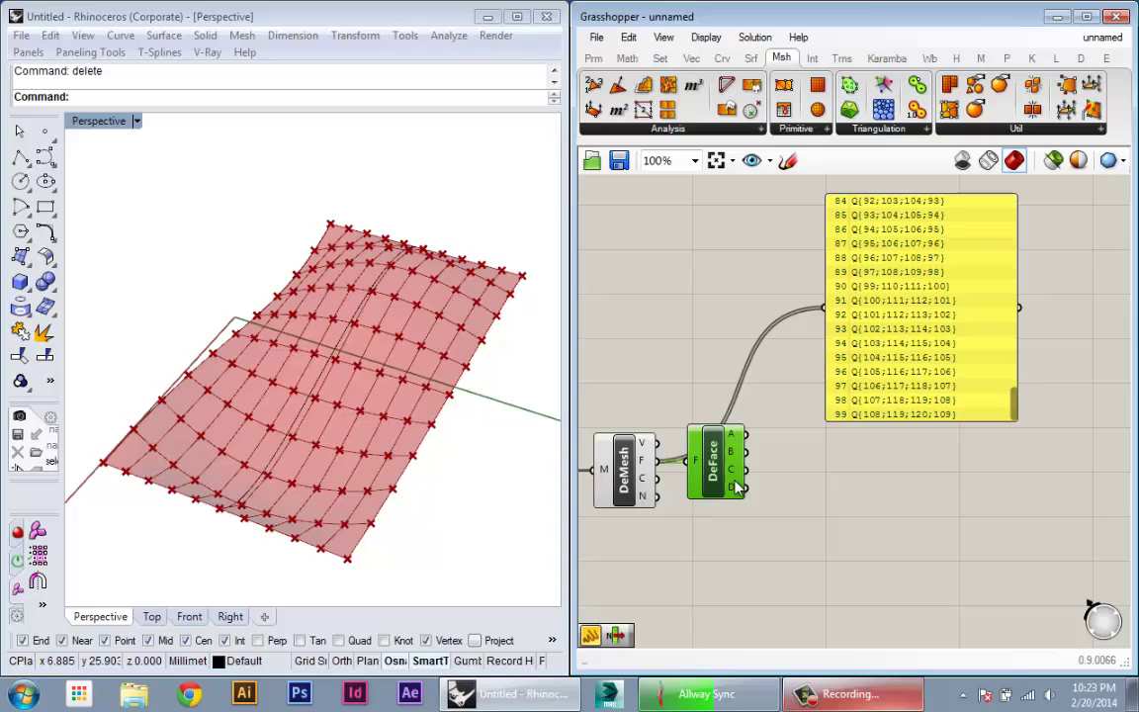
pyautogui.moveTo(645, 445)
pyautogui.moveTo(712, 465); pyautogui.dragTo(715, 481)
pyautogui.moveTo(883, 408); pyautogui.dragTo(850, 386)
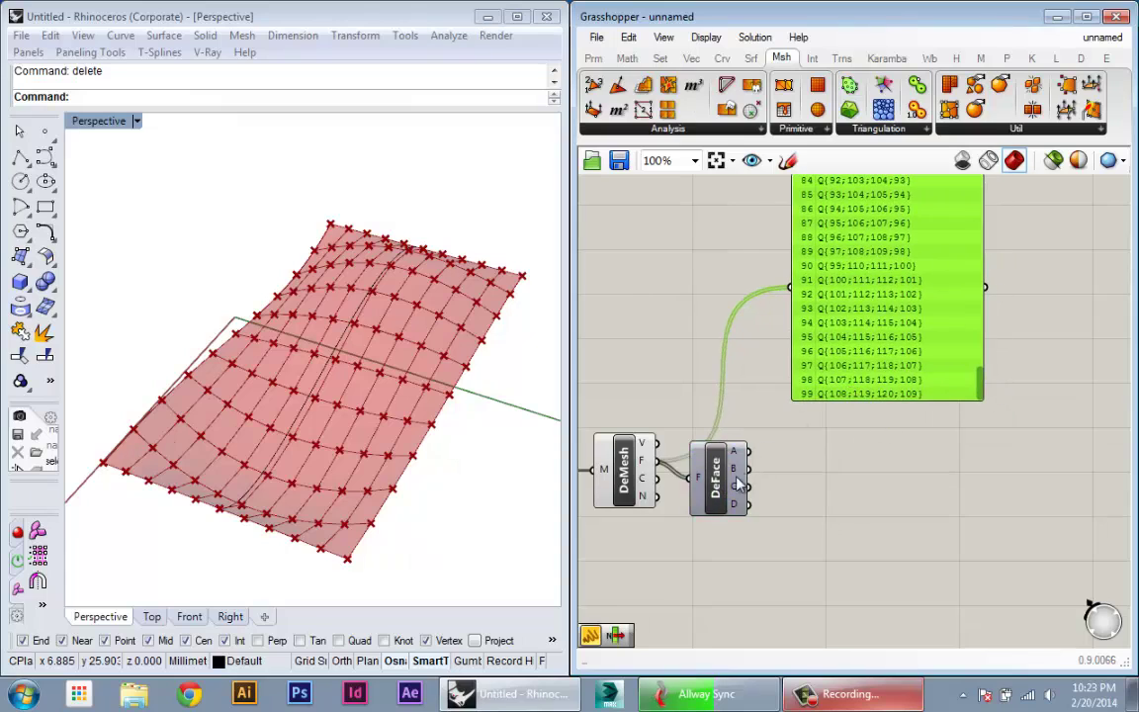
pyautogui.moveTo(717, 483)
pyautogui.mouseDown()
pyautogui.moveTo(718, 465)
pyautogui.moveTo(725, 482)
pyautogui.mouseUp()
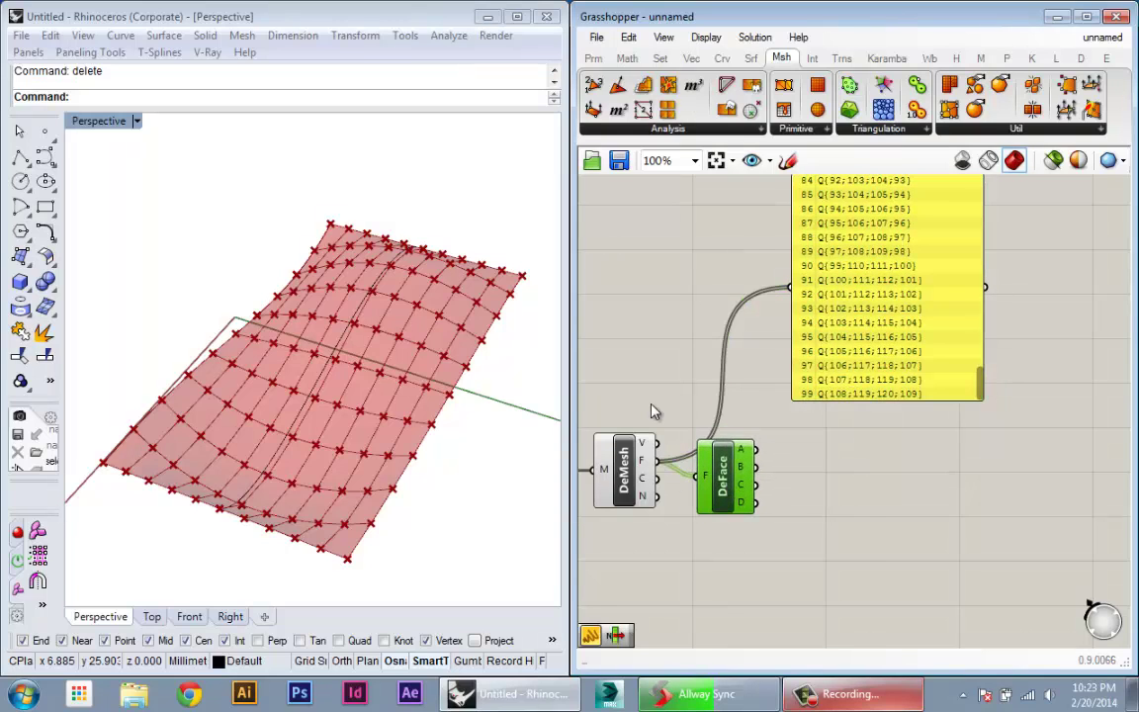
pyautogui.moveTo(652, 411); pyautogui.dragTo(693, 415, button='right')
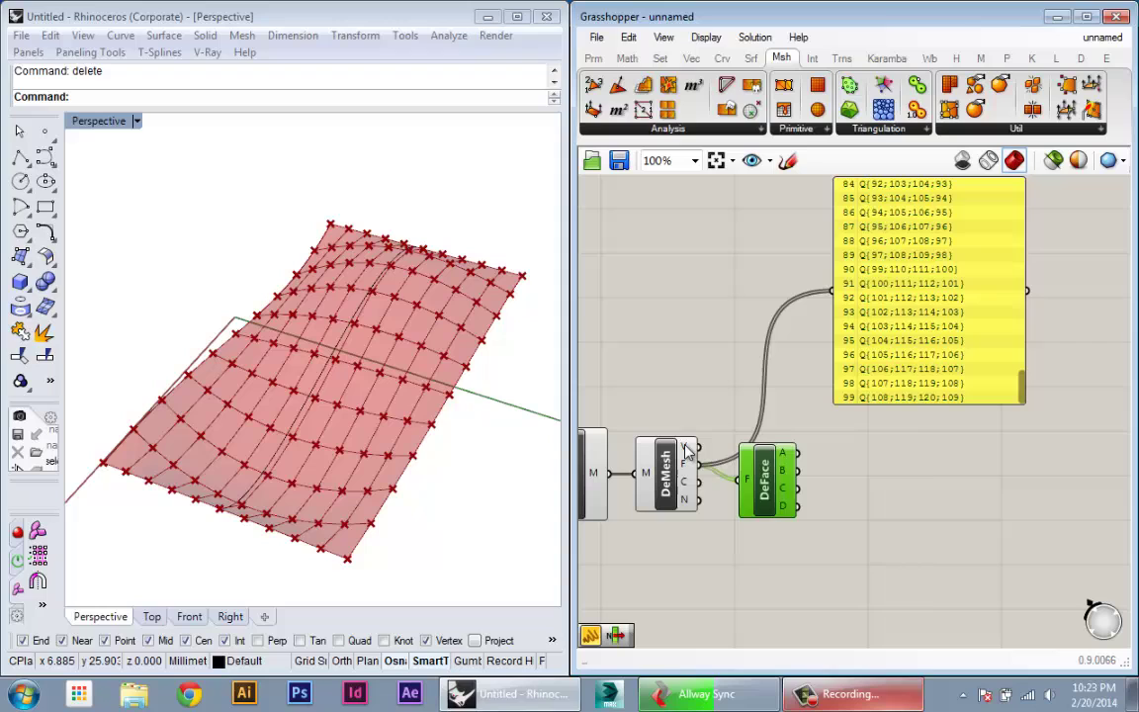
pyautogui.moveTo(786, 478)
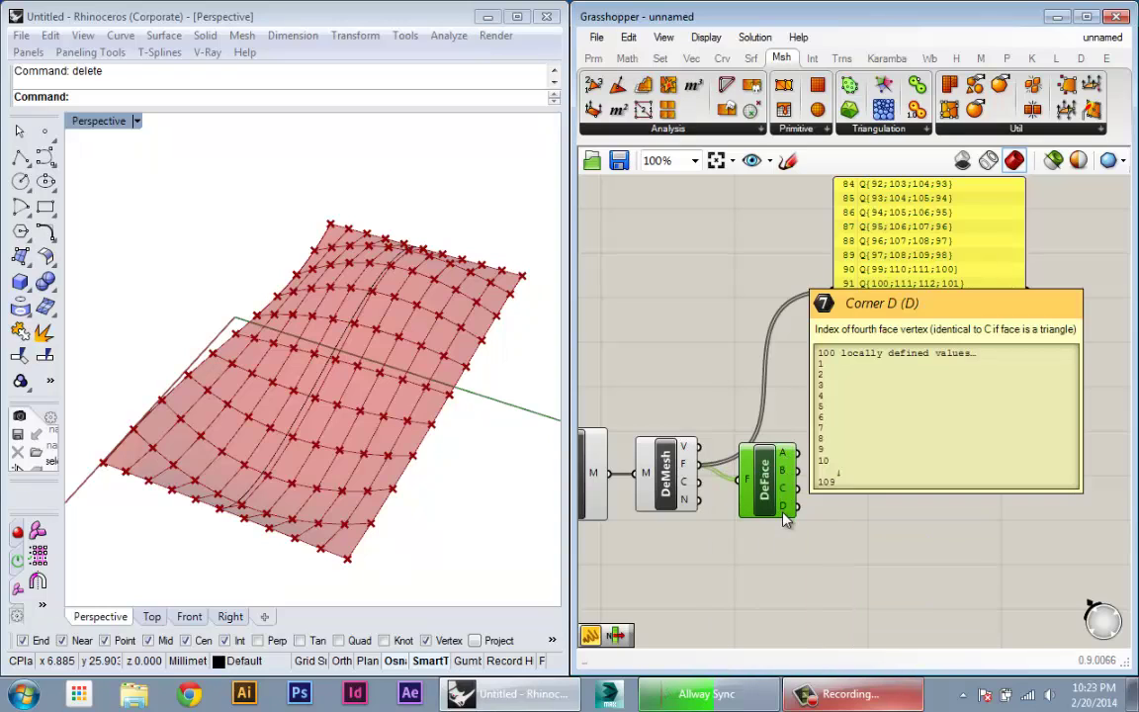
pyautogui.moveTo(762, 511); pyautogui.dragTo(763, 495)
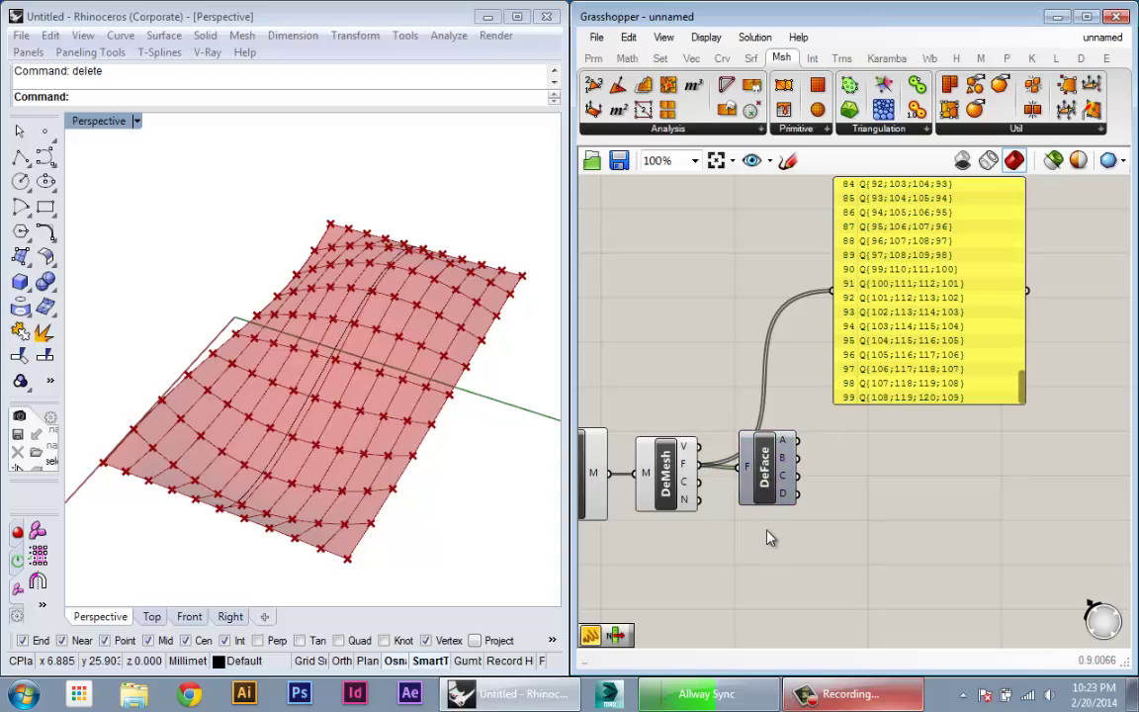
# Add a List Item component near Deconstruct Face and connect the Vertices output of Deconstruct Mesh to its list input
pyautogui.doubleClick(767, 534)
pyautogui.write('list ite')
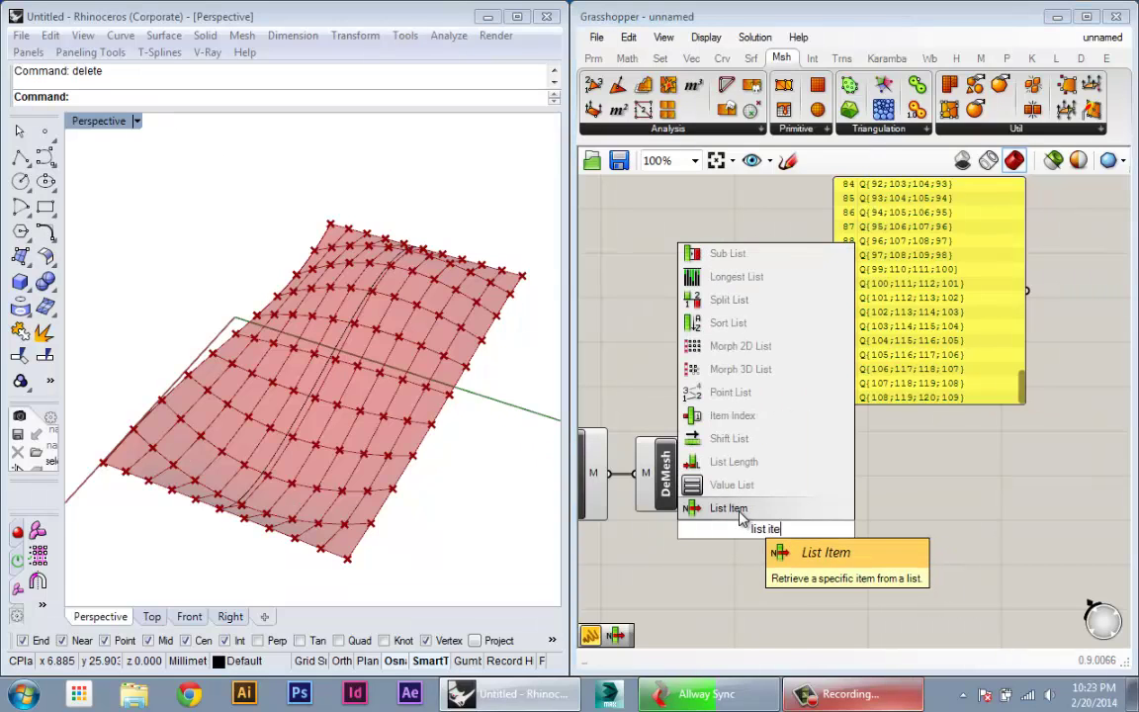
pyautogui.click(740, 514)
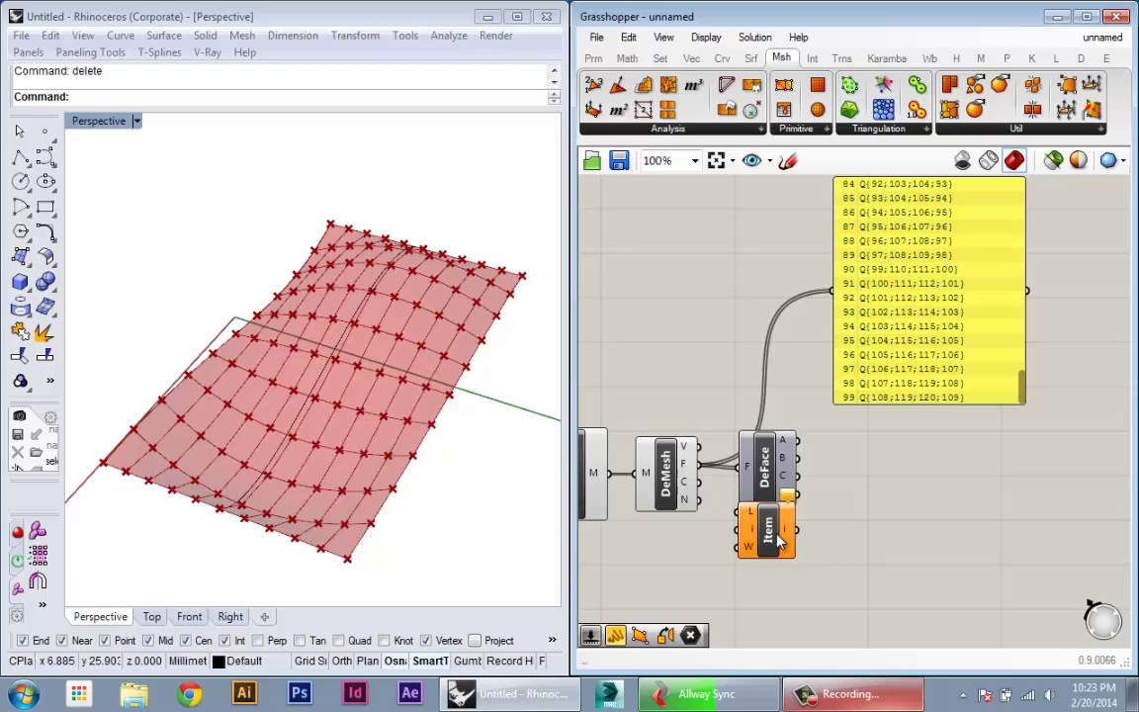
pyautogui.moveTo(778, 536); pyautogui.dragTo(793, 569)
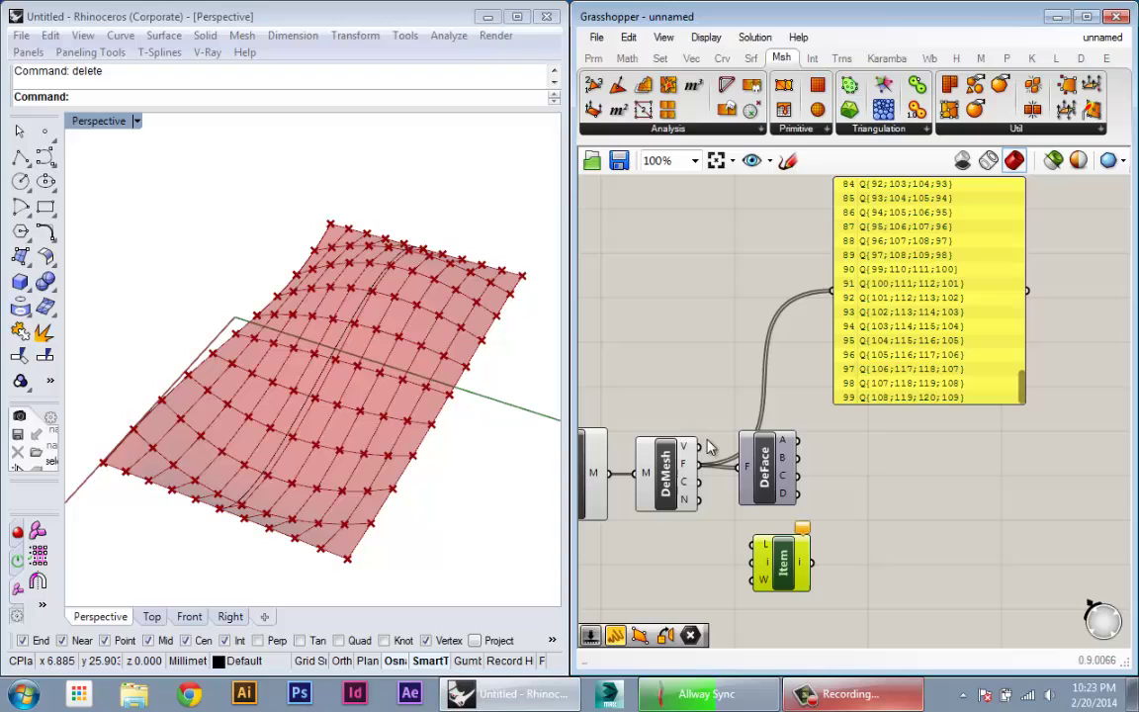
pyautogui.moveTo(698, 447); pyautogui.dragTo(831, 551)
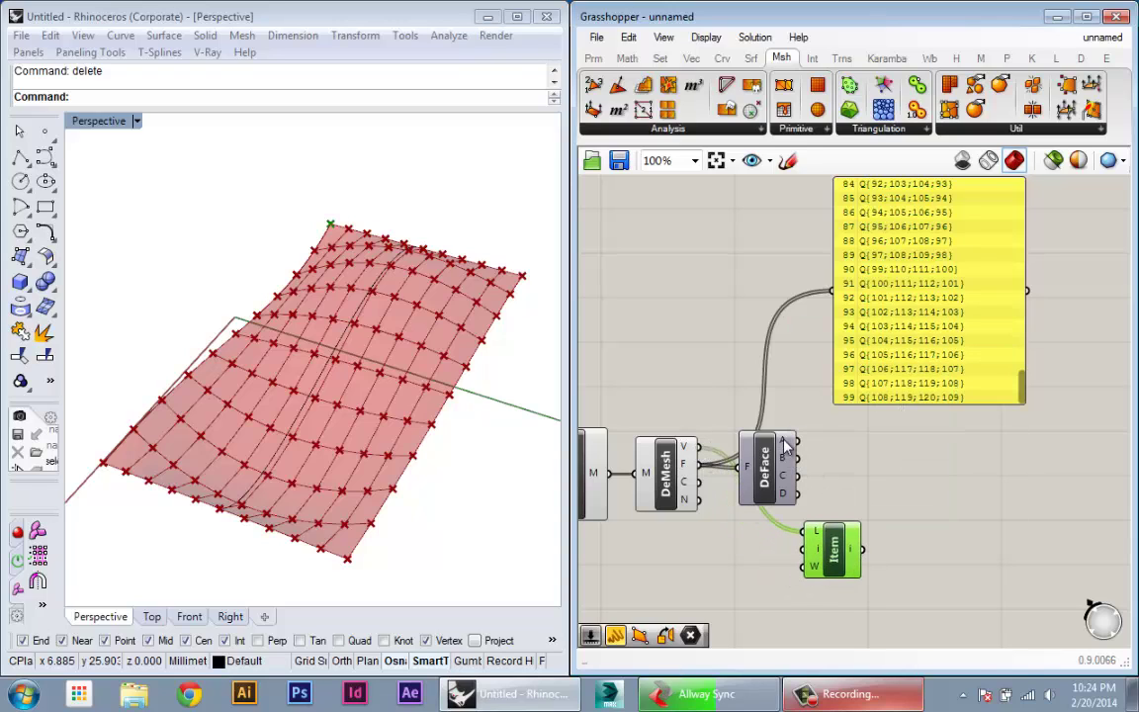
# Connect corner output A of Deconstruct Face to the List Item's index input and place the component beside Deconstruct Face
pyautogui.moveTo(786, 447)
pyautogui.moveTo(799, 446); pyautogui.dragTo(858, 468)
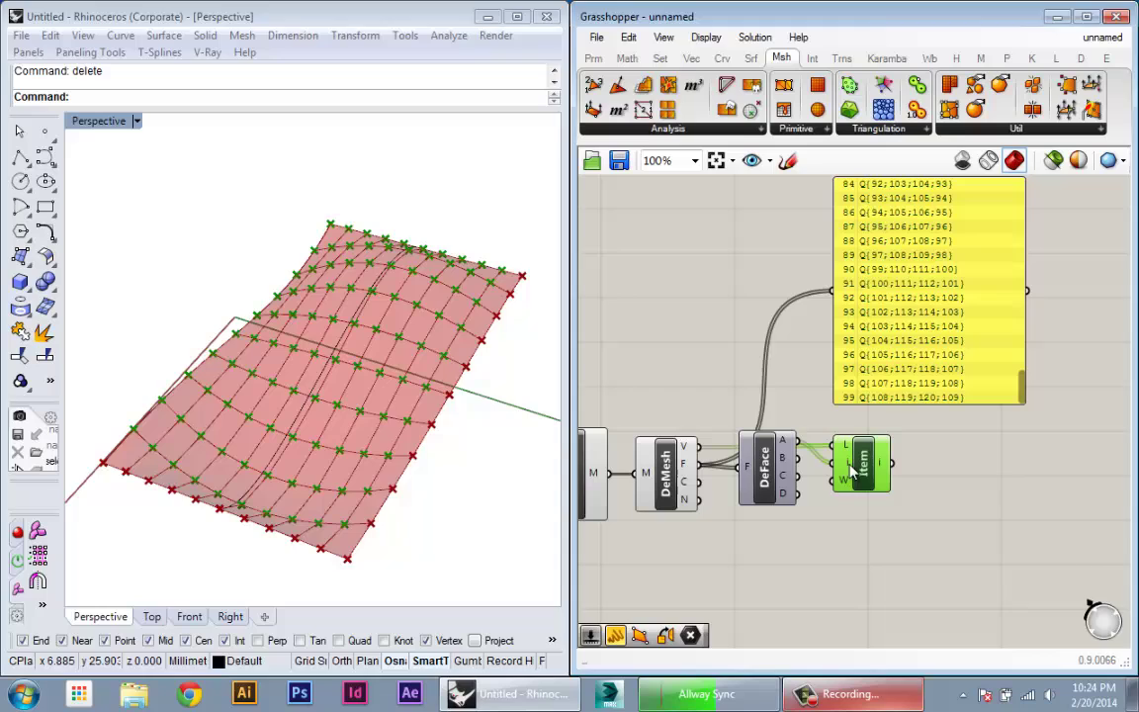
pyautogui.moveTo(883, 452)
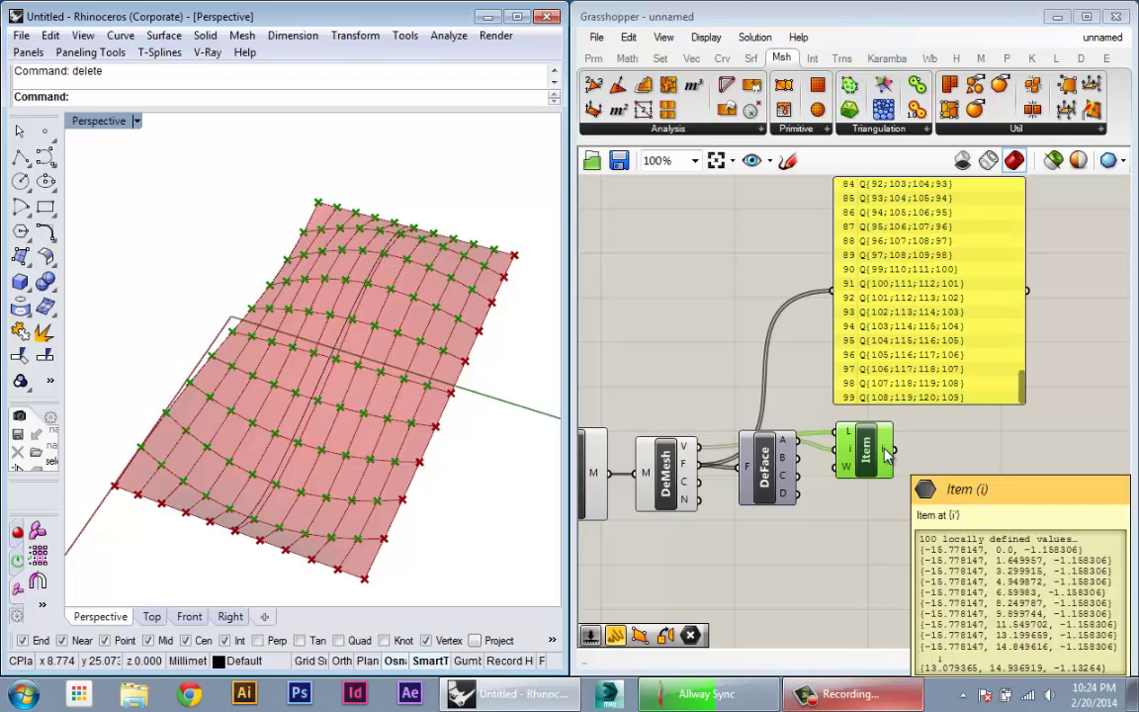
# Duplicate the List Item component and place the copy directly below the original
pyautogui.moveTo(867, 470); pyautogui.dragTo(874, 463)
pyautogui.moveTo(896, 307); pyautogui.dragTo(893, 259)
pyautogui.moveTo(877, 443); pyautogui.dragTo(883, 429)
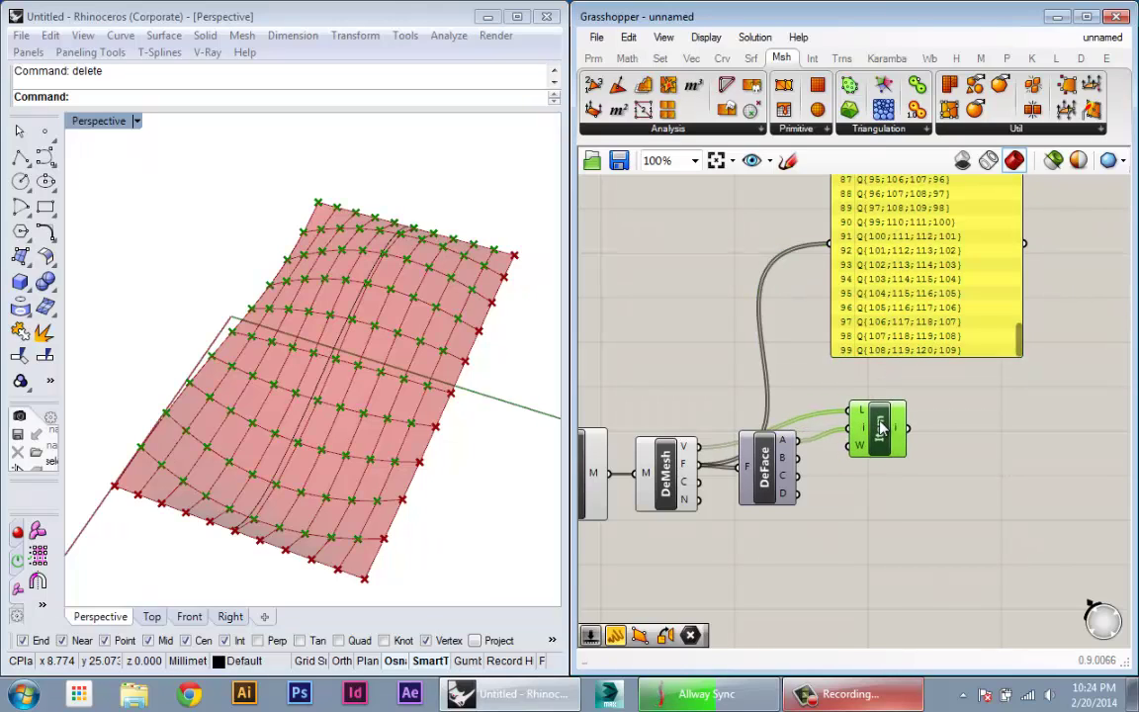
pyautogui.hotkey('ctrl', 'c')
pyautogui.hotkey('ctrl', 'v')
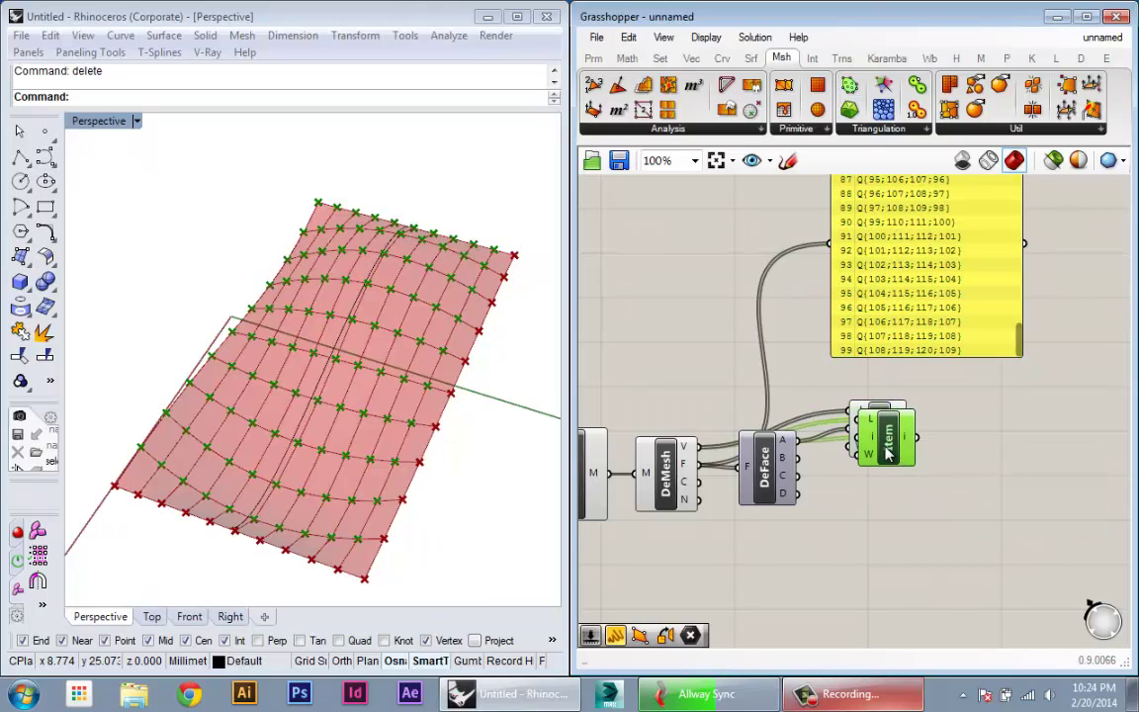
pyautogui.moveTo(887, 452); pyautogui.dragTo(877, 503)
# Move both List Items farther from Deconstruct Face and connect corner output B to the second one's index input
pyautogui.keyDown('shift'); pyautogui.click(883, 447); pyautogui.keyUp('shift')
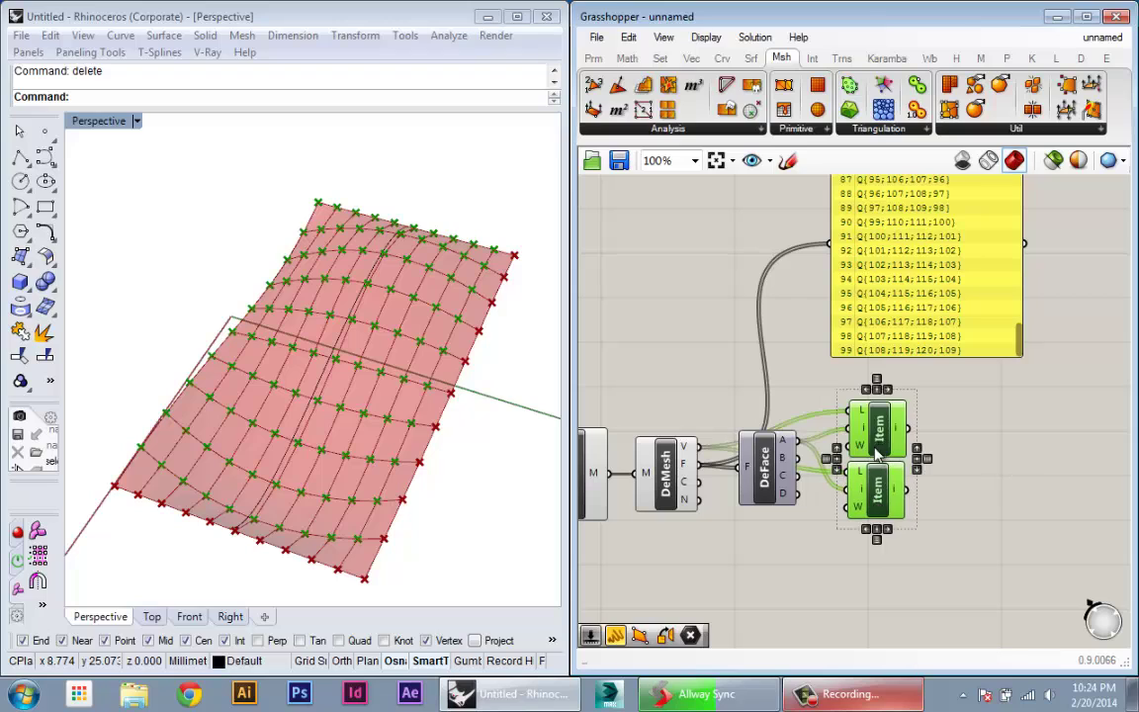
pyautogui.moveTo(879, 451); pyautogui.dragTo(909, 450)
pyautogui.click(859, 536)
pyautogui.moveTo(764, 465); pyautogui.dragTo(878, 487)
pyautogui.moveTo(767, 500); pyautogui.dragTo(773, 492)
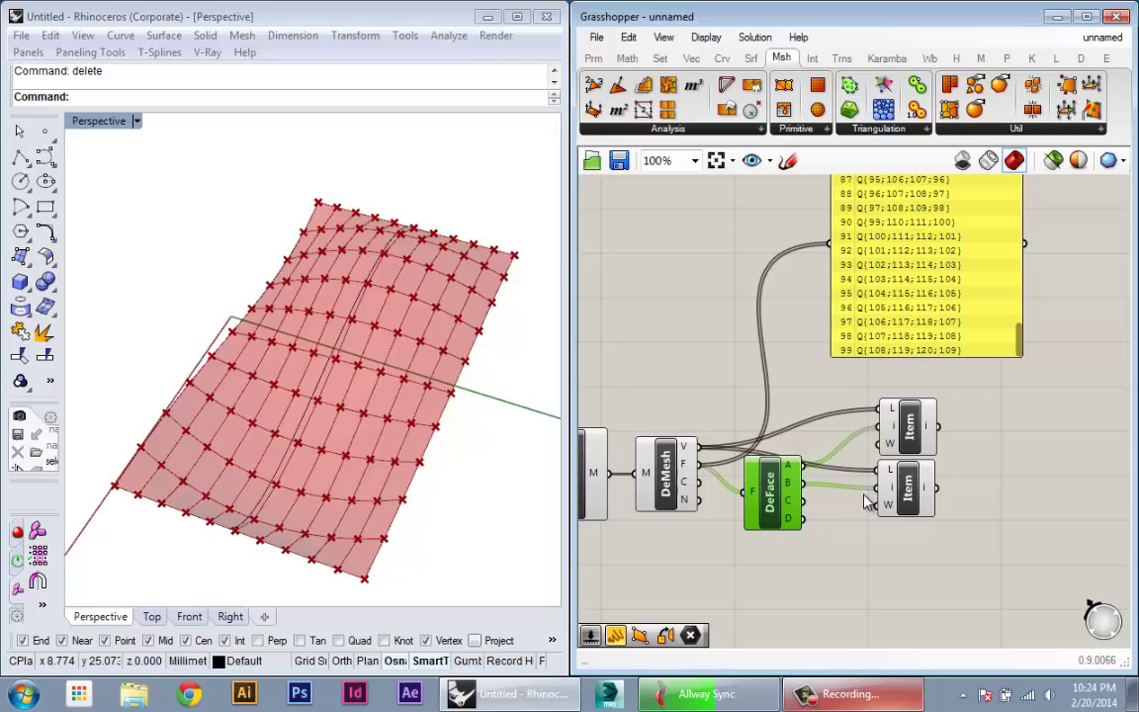
pyautogui.moveTo(774, 482); pyautogui.dragTo(772, 471)
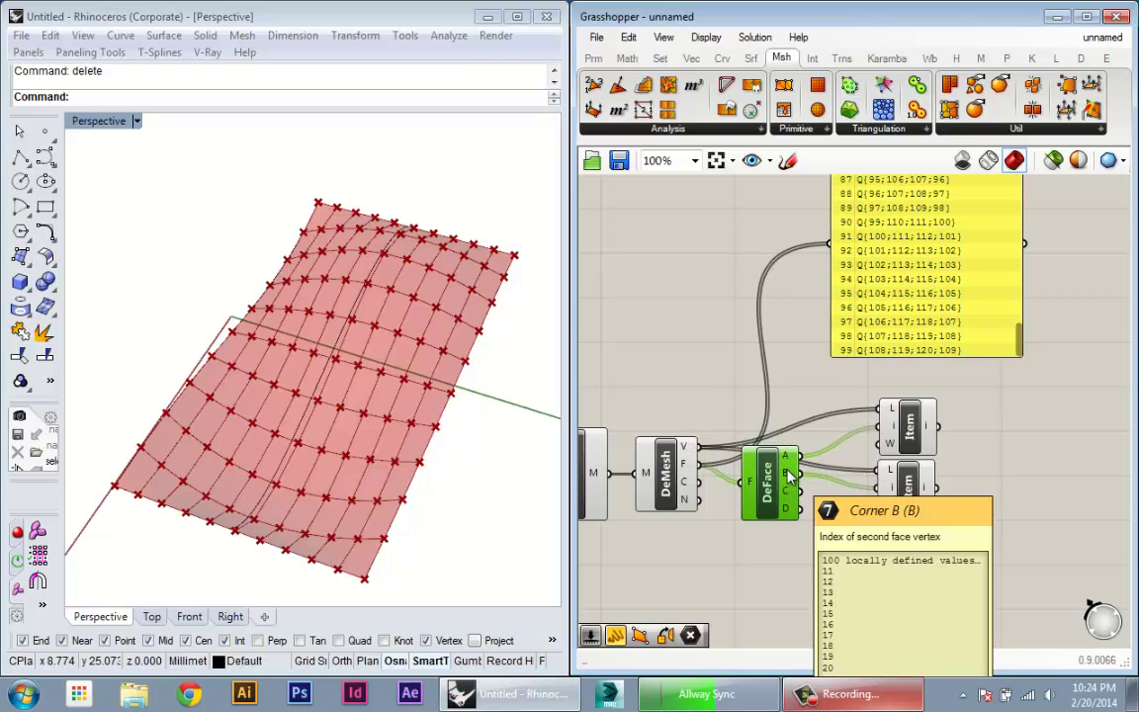
pyautogui.moveTo(792, 471)
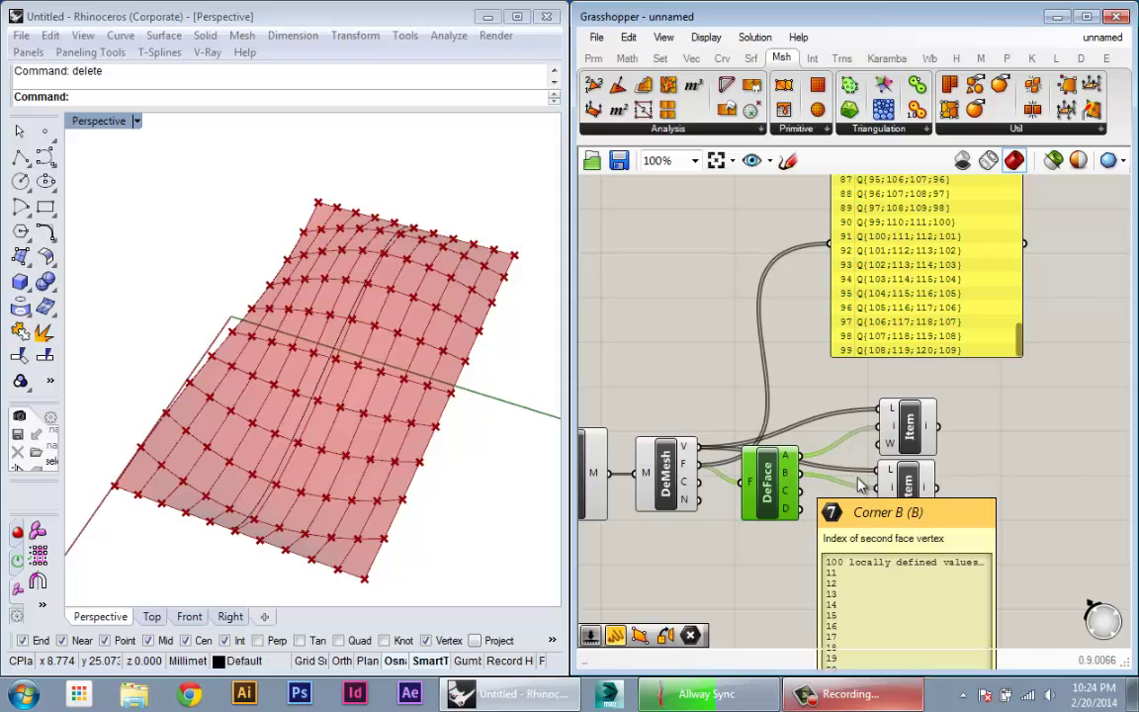
# Duplicate the second List Item below itself and connect corner output C of Deconstruct Face to the copy's index input
pyautogui.click(914, 500)
pyautogui.hotkey('ctrl', 'c')
pyautogui.hotkey('ctrl', 'v')
pyautogui.moveTo(914, 500); pyautogui.dragTo(907, 547)
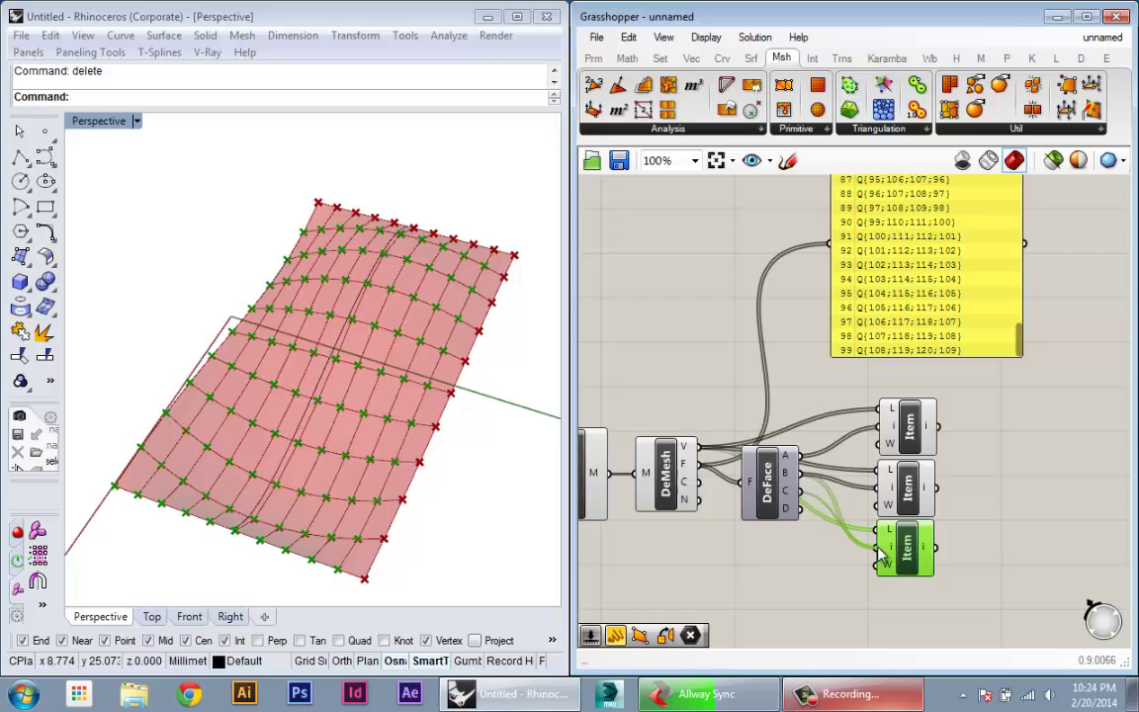
pyautogui.moveTo(802, 493); pyautogui.dragTo(880, 547)
# Add a fourth List Item copy below the third and connect corner output D of Deconstruct Face to its index input
pyautogui.moveTo(893, 561); pyautogui.dragTo(879, 488, button='right')
pyautogui.moveTo(893, 499); pyautogui.dragTo(892, 559)
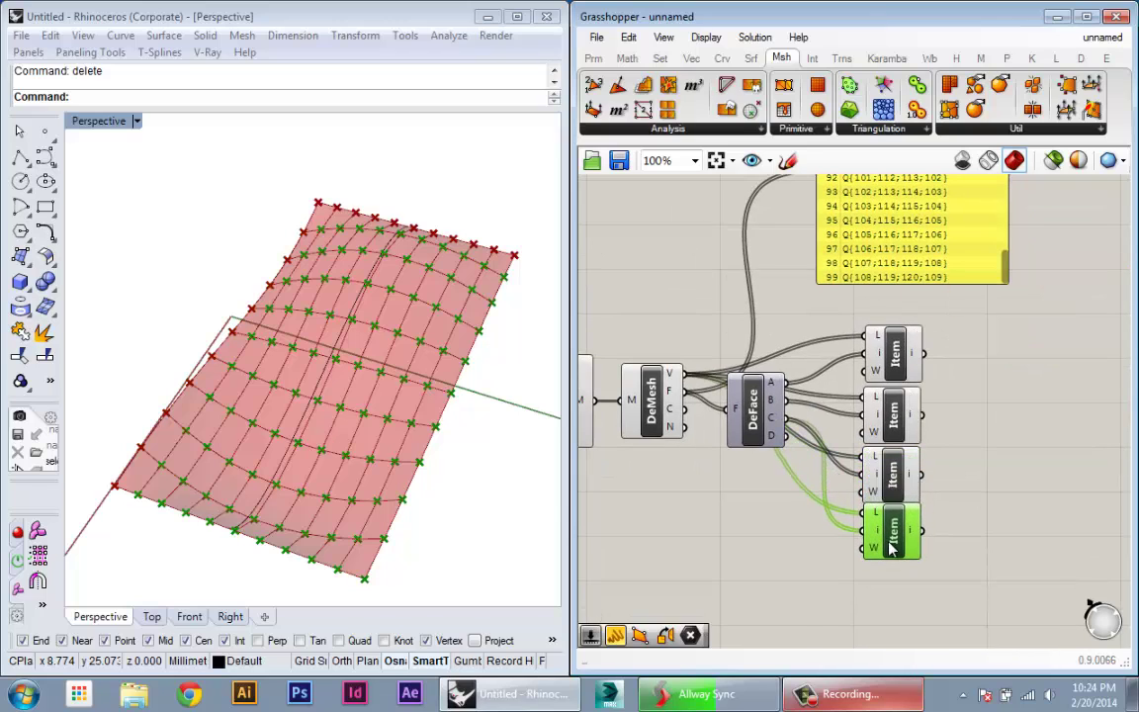
pyautogui.moveTo(788, 437); pyautogui.dragTo(863, 536)
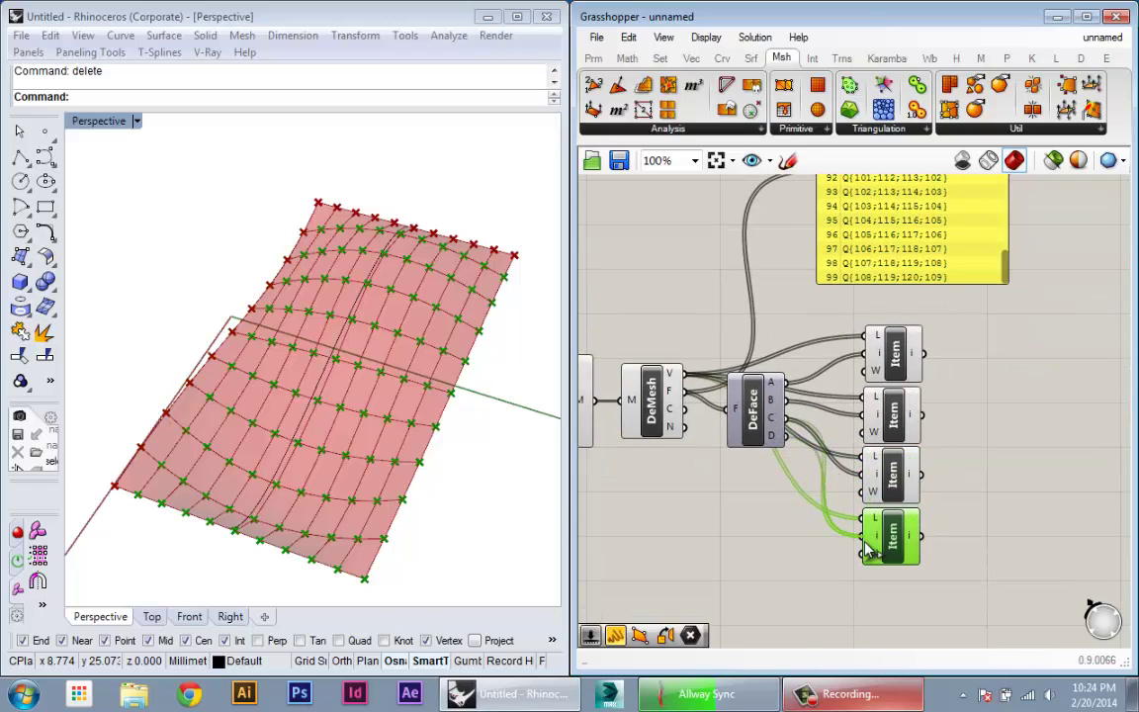
pyautogui.moveTo(980, 486); pyautogui.dragTo(918, 485, button='right')
pyautogui.click(919, 485)
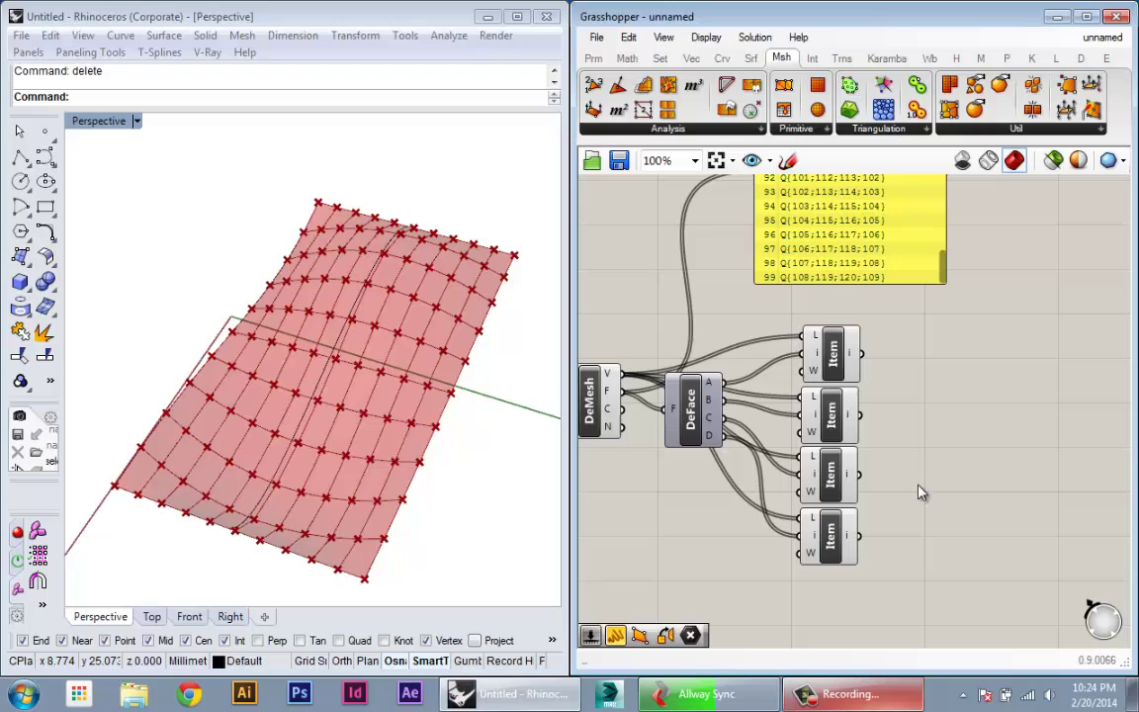
# Select each of the four List Items in turn to examine its corner points in the Rhino viewport
pyautogui.click(834, 366)
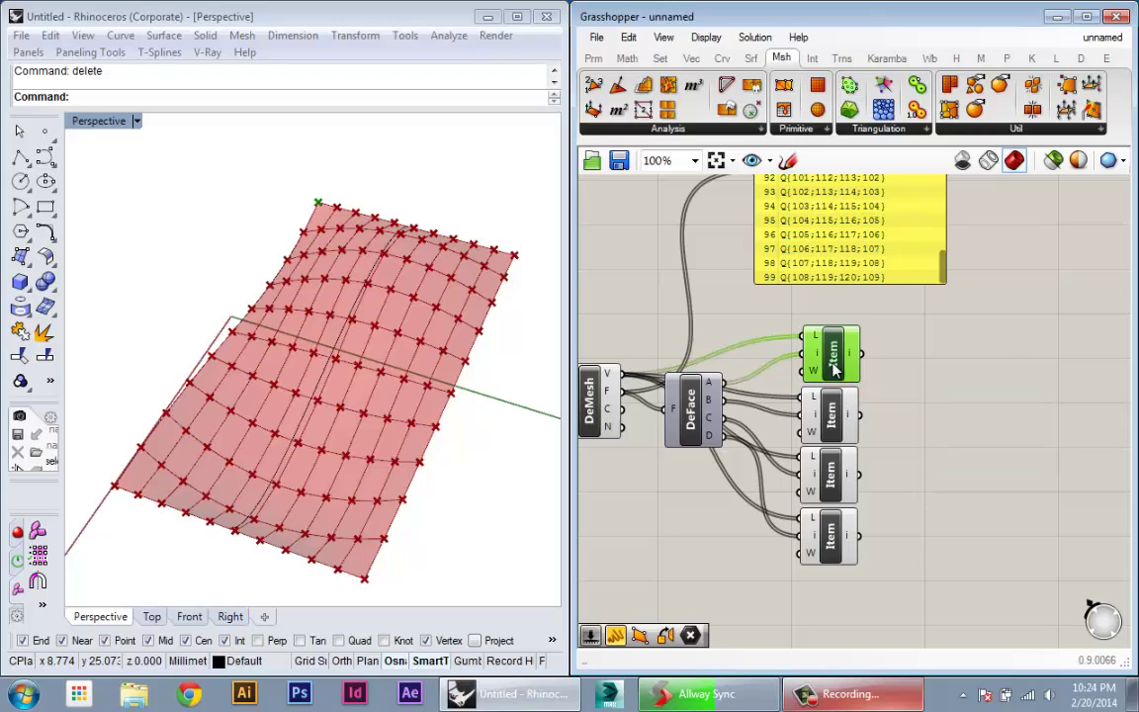
pyautogui.click(831, 413)
pyautogui.click(830, 475)
pyautogui.click(830, 535)
pyautogui.moveTo(919, 520); pyautogui.dragTo(874, 501, button='right')
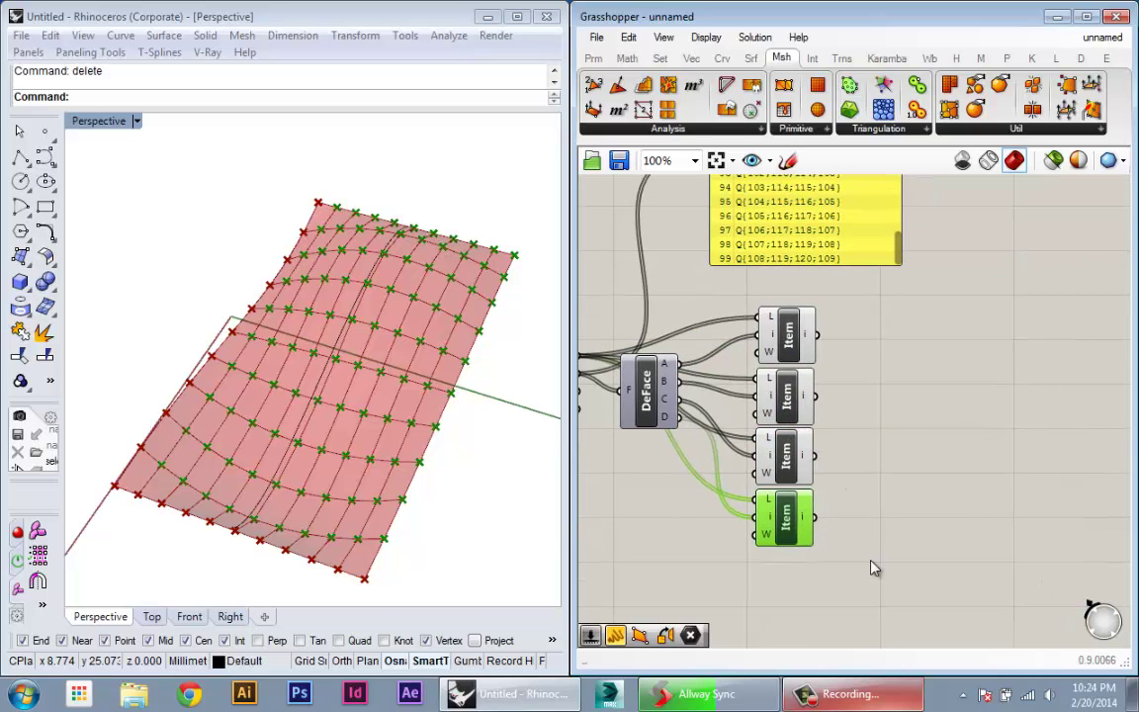
# Move the four List Items together slightly closer to Deconstruct Face
pyautogui.moveTo(872, 560); pyautogui.dragTo(775, 324)
pyautogui.moveTo(784, 349); pyautogui.dragTo(772, 337)
pyautogui.click(843, 383)
pyautogui.moveTo(842, 384); pyautogui.dragTo(878, 400, button='right')
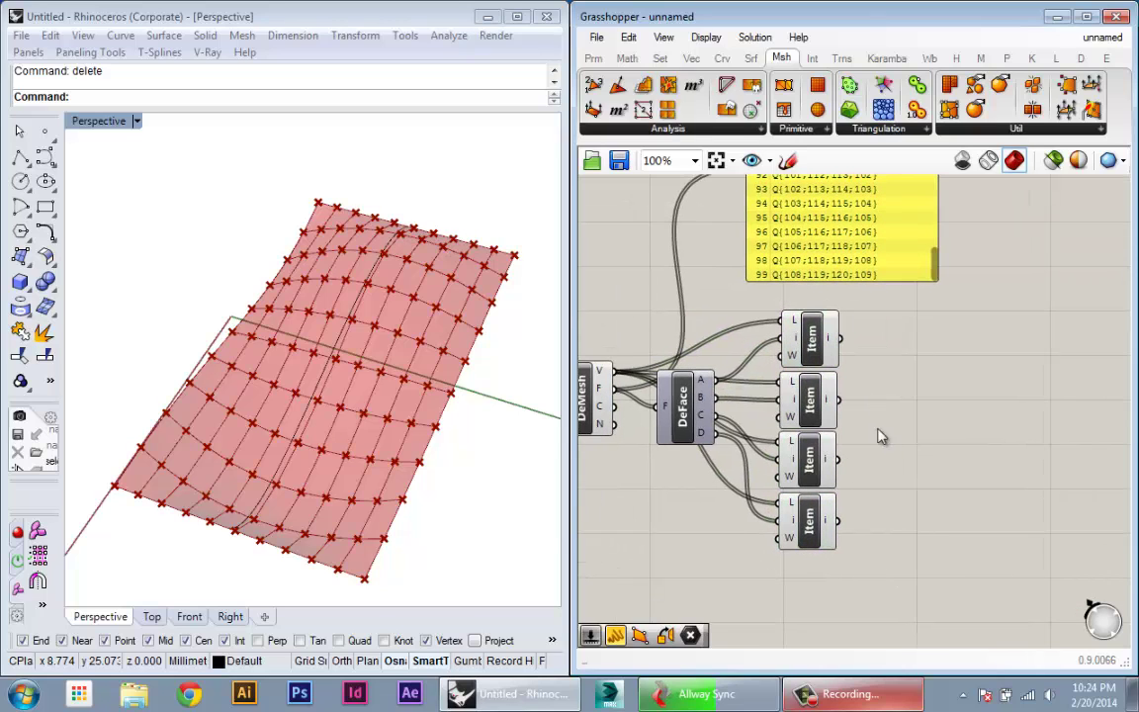
pyautogui.moveTo(836, 346)
pyautogui.moveTo(834, 413)
# Add a 4Point Surface component and place it beside the four List Items
pyautogui.moveTo(908, 442); pyautogui.dragTo(838, 455, button='right')
pyautogui.click(752, 58)
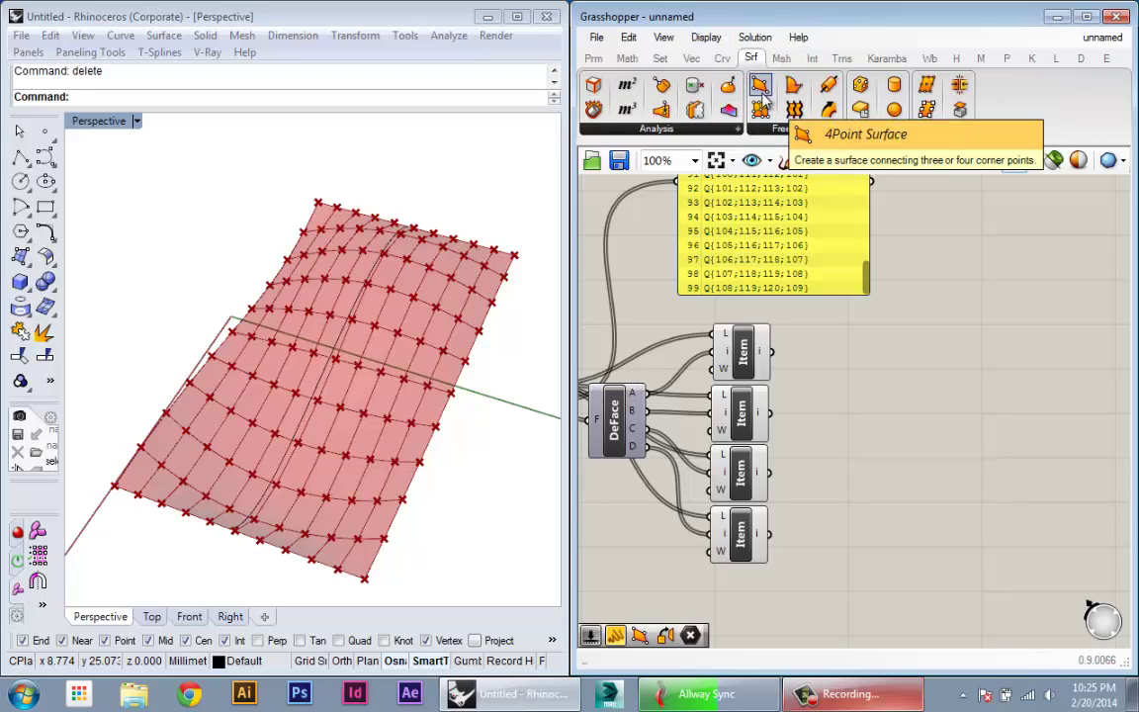
pyautogui.moveTo(764, 94); pyautogui.dragTo(842, 449)
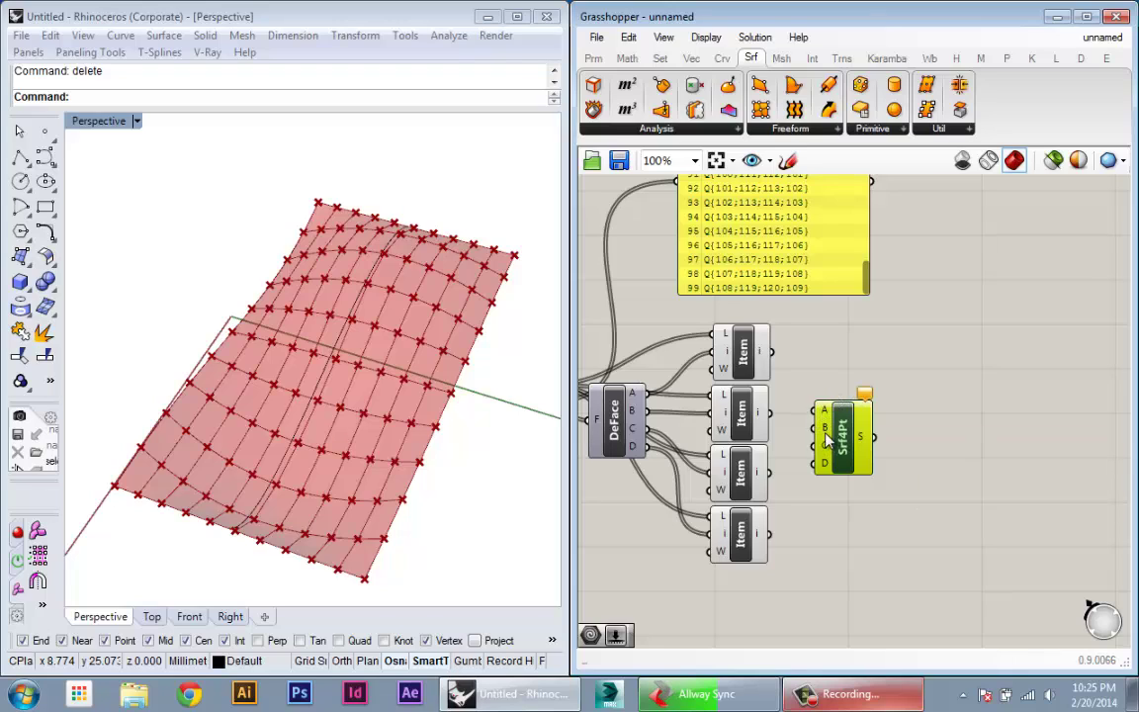
pyautogui.moveTo(847, 460); pyautogui.dragTo(915, 477)
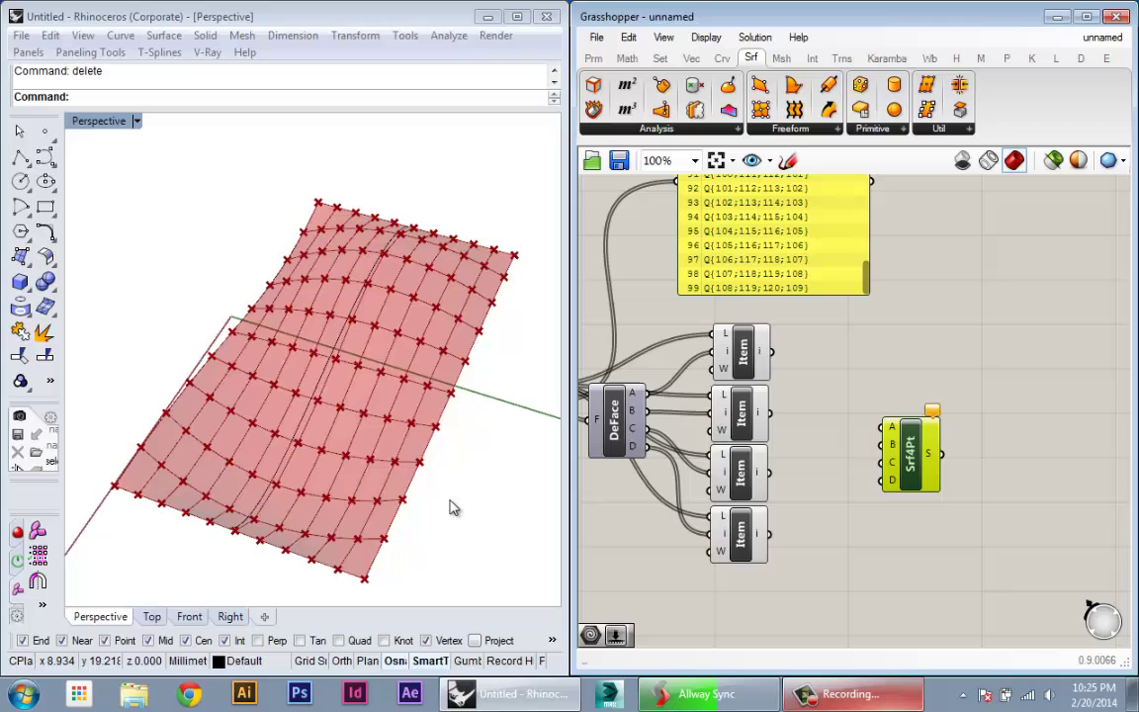
pyautogui.keyDown('shift'); pyautogui.moveTo(363, 477); pyautogui.dragTo(278, 450, button='right'); pyautogui.keyUp('shift')
pyautogui.scroll(-2, 278, 450)
pyautogui.moveTo(364, 504); pyautogui.dragTo(353, 511, button='right')
pyautogui.scroll(2, 361, 506)
pyautogui.moveTo(912, 468); pyautogui.dragTo(869, 453)
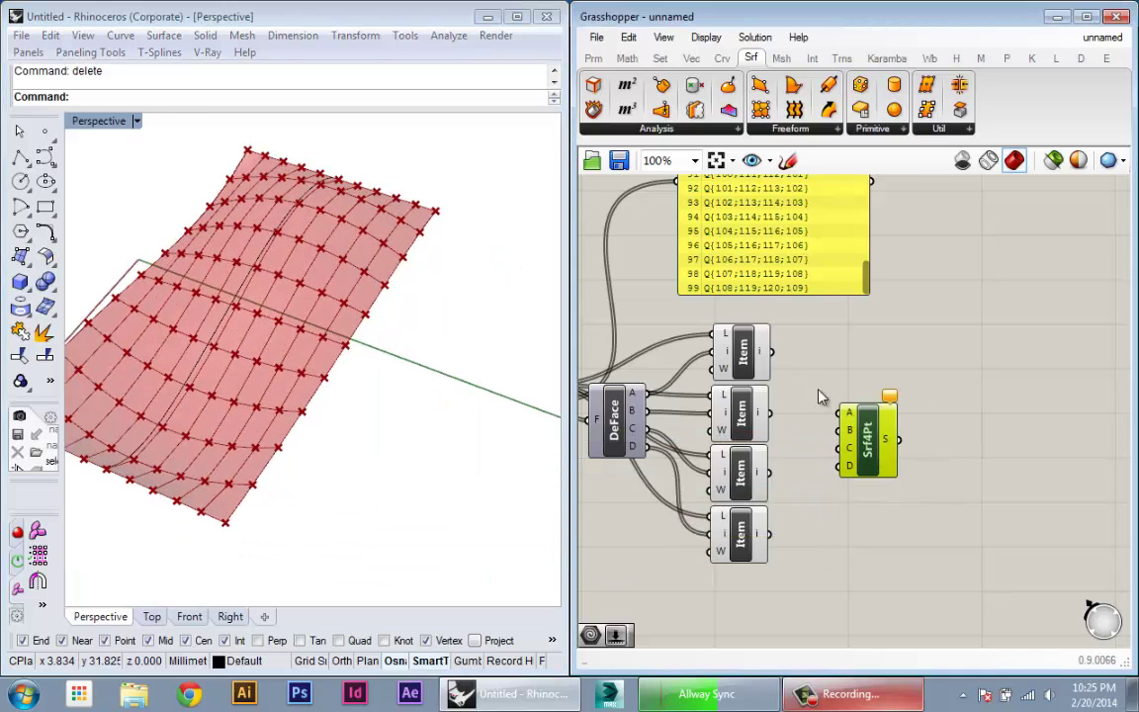
# Connect the four List Item outputs in order to corner inputs A, B, C and D of 4Point Surface
pyautogui.moveTo(770, 352); pyautogui.dragTo(839, 423)
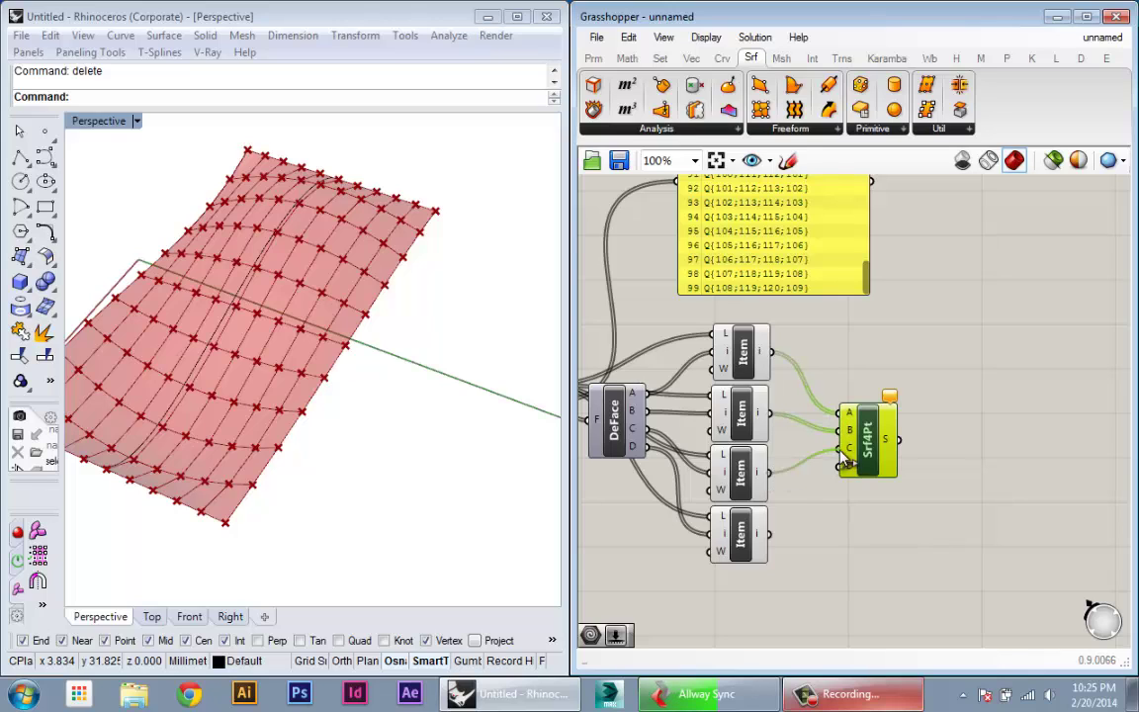
pyautogui.moveTo(846, 462); pyautogui.dragTo(841, 449)
pyautogui.moveTo(770, 536); pyautogui.dragTo(872, 468)
pyautogui.moveTo(741, 410); pyautogui.dragTo(813, 411, button='right')
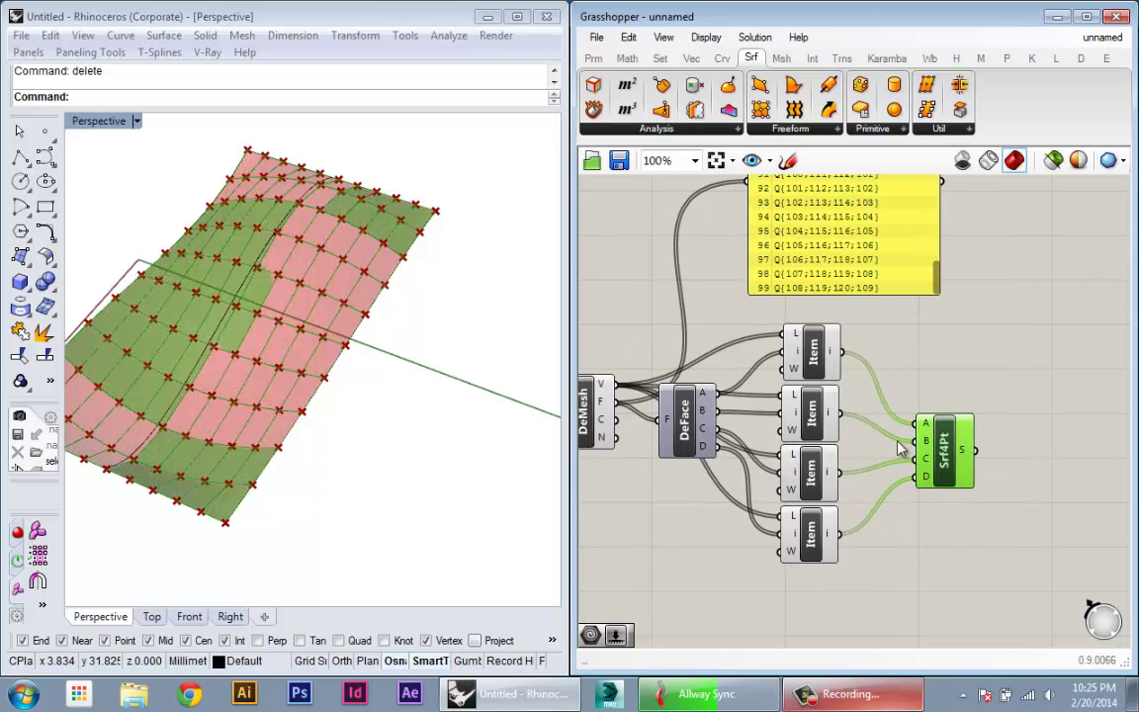
# Turn off the preview of the Mesh UV and Deconstruct Mesh components
pyautogui.moveTo(410, 351); pyautogui.dragTo(368, 427, button='right')
pyautogui.scroll(-4, 979, 470)
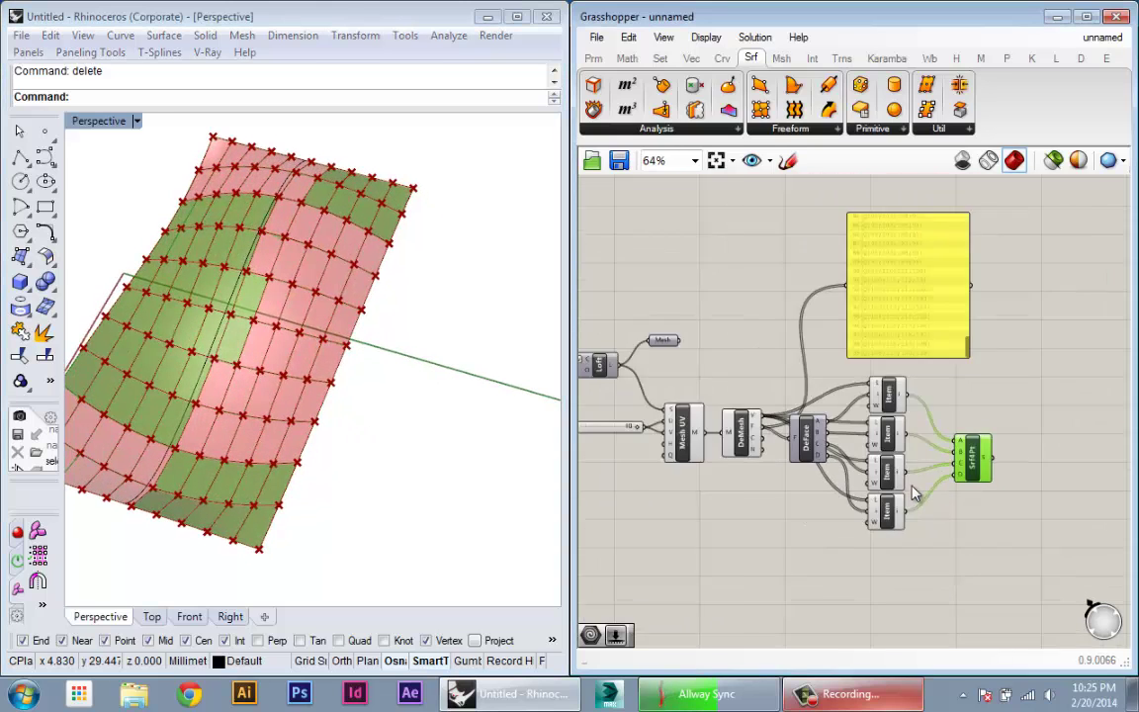
pyautogui.moveTo(803, 525); pyautogui.dragTo(693, 398)
pyautogui.scroll(3, 737, 403)
pyautogui.middleClick(782, 337)
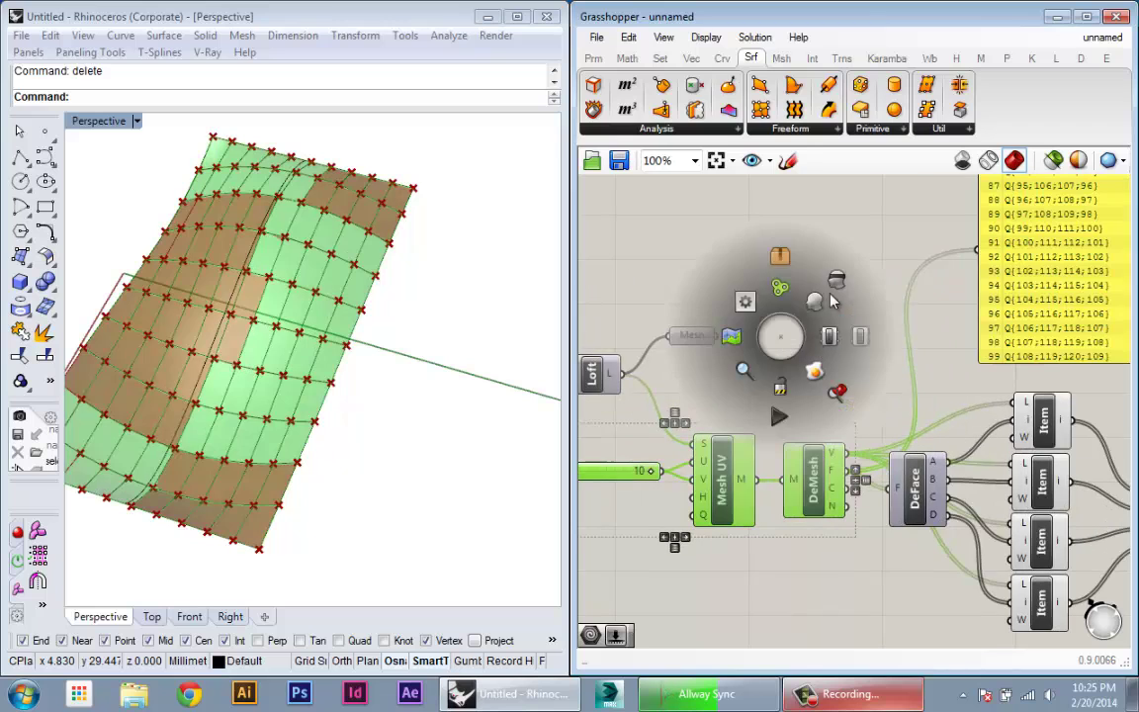
pyautogui.click(832, 280)
# Select the 4Point Surface component and examine its surface output and its preview in the Rhino viewport
pyautogui.moveTo(987, 404); pyautogui.dragTo(660, 325, button='right')
pyautogui.moveTo(860, 437)
pyautogui.mouseDown()
pyautogui.moveTo(858, 454)
pyautogui.moveTo(857, 433)
pyautogui.mouseUp()
pyautogui.scroll(2, 862, 433)
pyautogui.moveTo(865, 438)
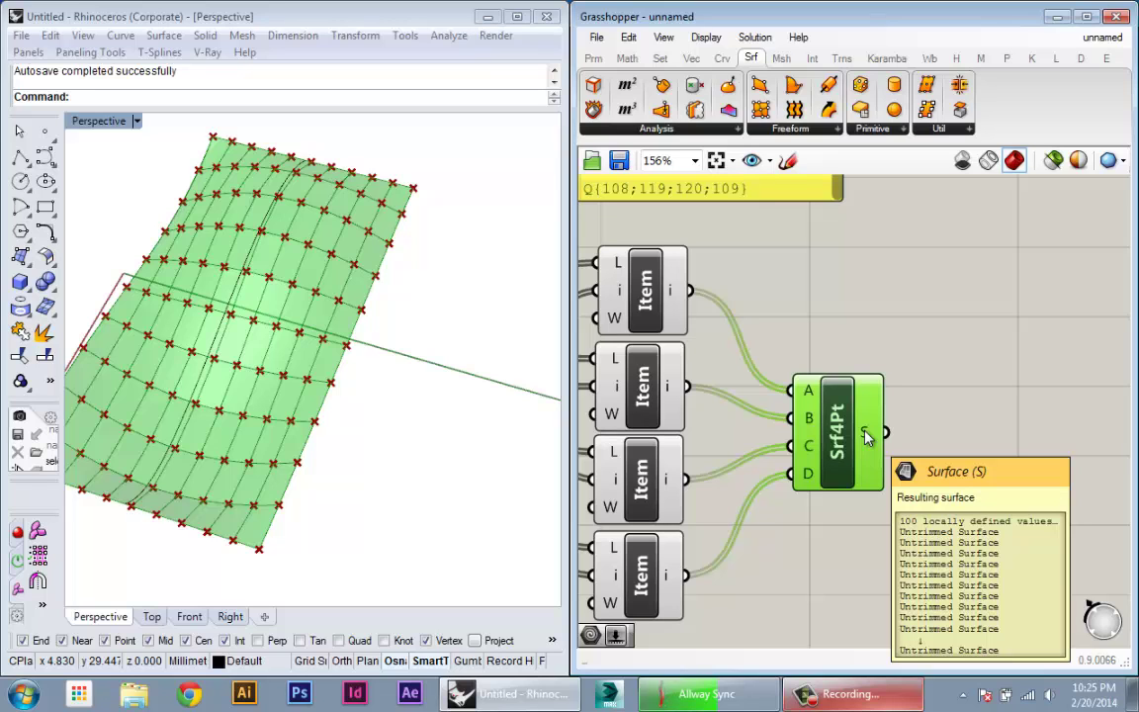
pyautogui.moveTo(486, 398); pyautogui.dragTo(419, 397, button='right')
pyautogui.scroll(-2, 395, 374)
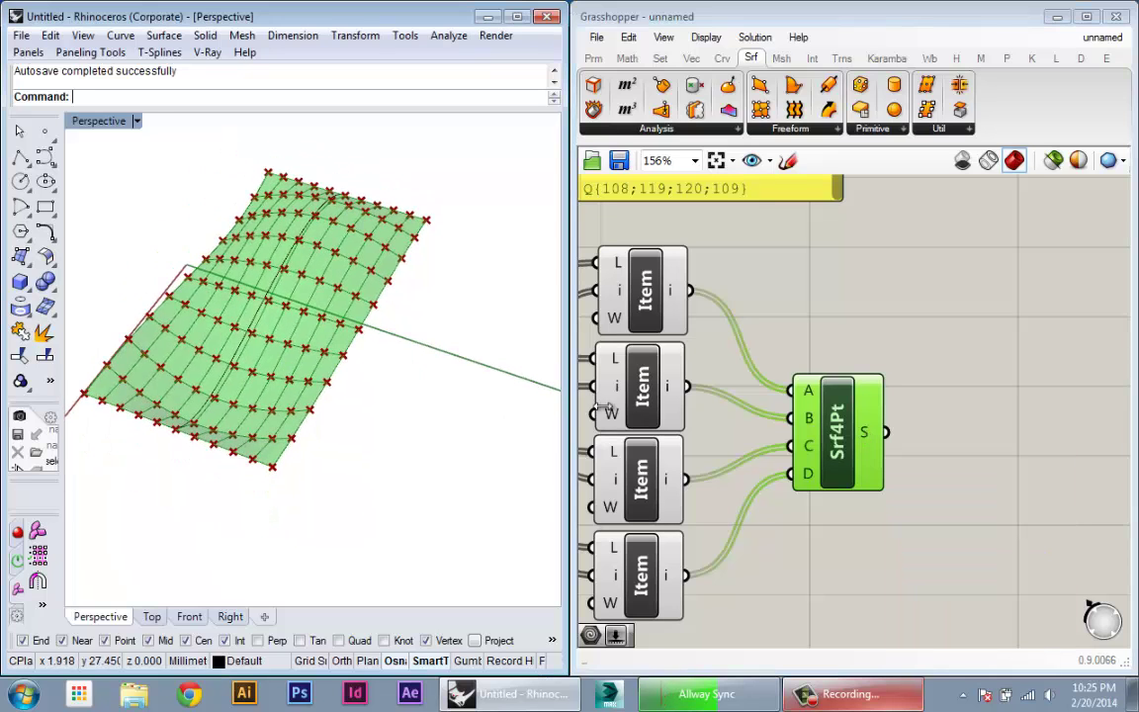
pyautogui.click(974, 440)
# Lower the U Count slider feeding Mesh UV to four divisions in each direction
pyautogui.scroll(-4, 974, 440)
pyautogui.moveTo(1003, 469)
pyautogui.mouseDown(button='right')
pyautogui.moveTo(976, 442)
pyautogui.moveTo(1014, 481)
pyautogui.mouseUp(button='right')
pyautogui.scroll(-3, 1014, 482)
pyautogui.scroll(3, 862, 458)
pyautogui.moveTo(877, 445); pyautogui.dragTo(1011, 466, button='right')
pyautogui.scroll(-3, 999, 470)
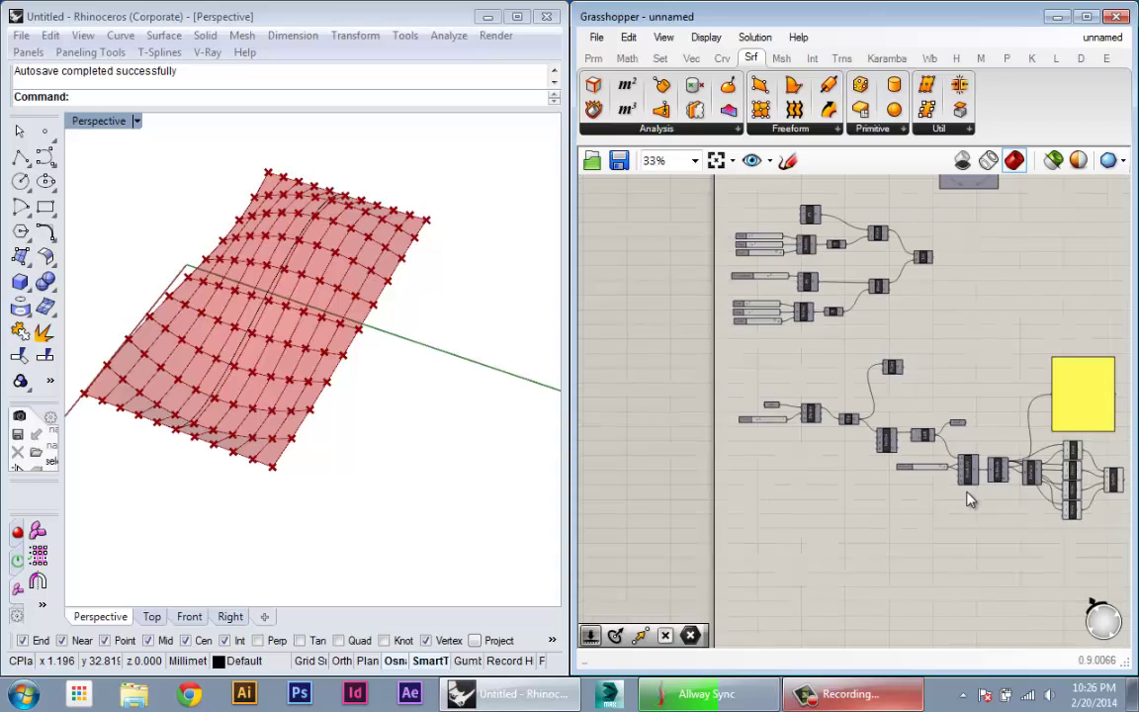
pyautogui.scroll(3, 935, 476)
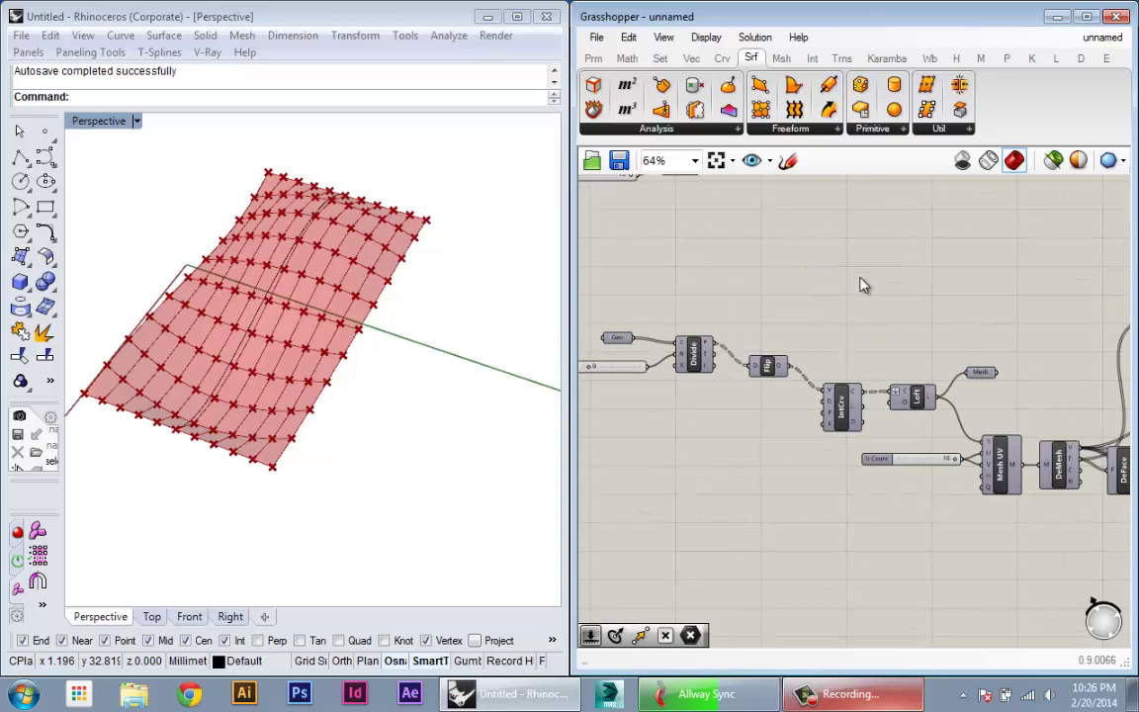
pyautogui.scroll(1, 947, 495)
pyautogui.scroll(2, 898, 414)
pyautogui.moveTo(941, 413); pyautogui.dragTo(887, 424)
# Inspect the coarser panels by selecting 4Point Surface and checking its output and the List Item feeding corner A
pyautogui.moveTo(483, 415); pyautogui.dragTo(368, 402, button='right')
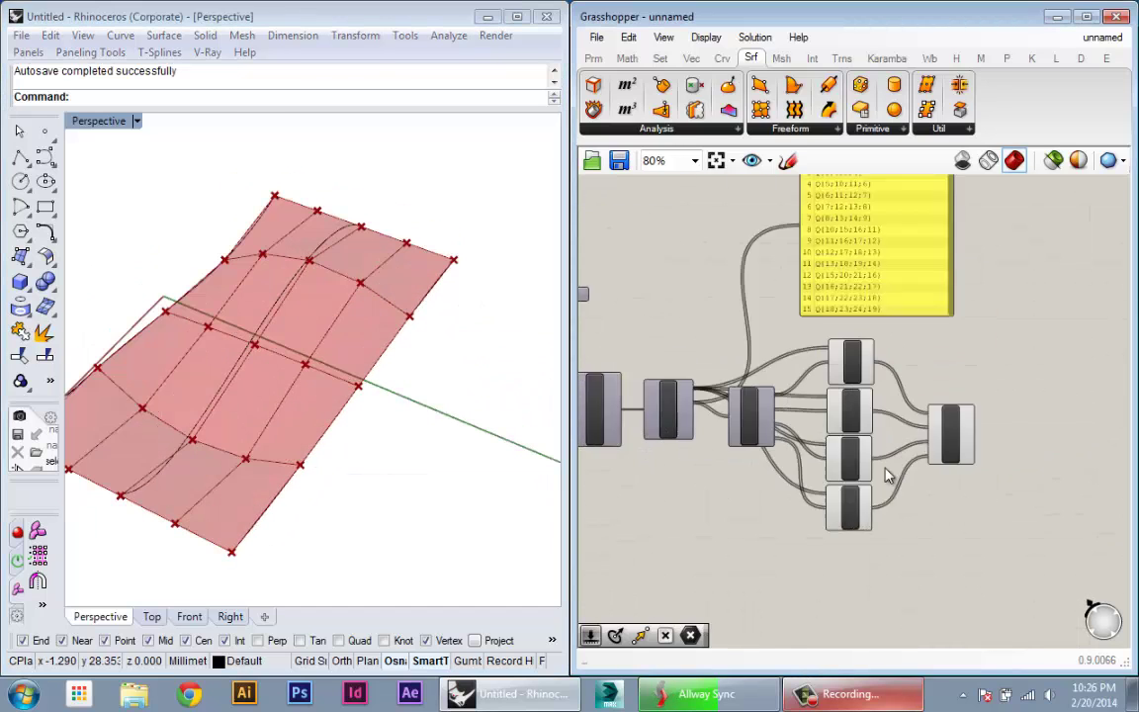
pyautogui.scroll(2, 885, 470)
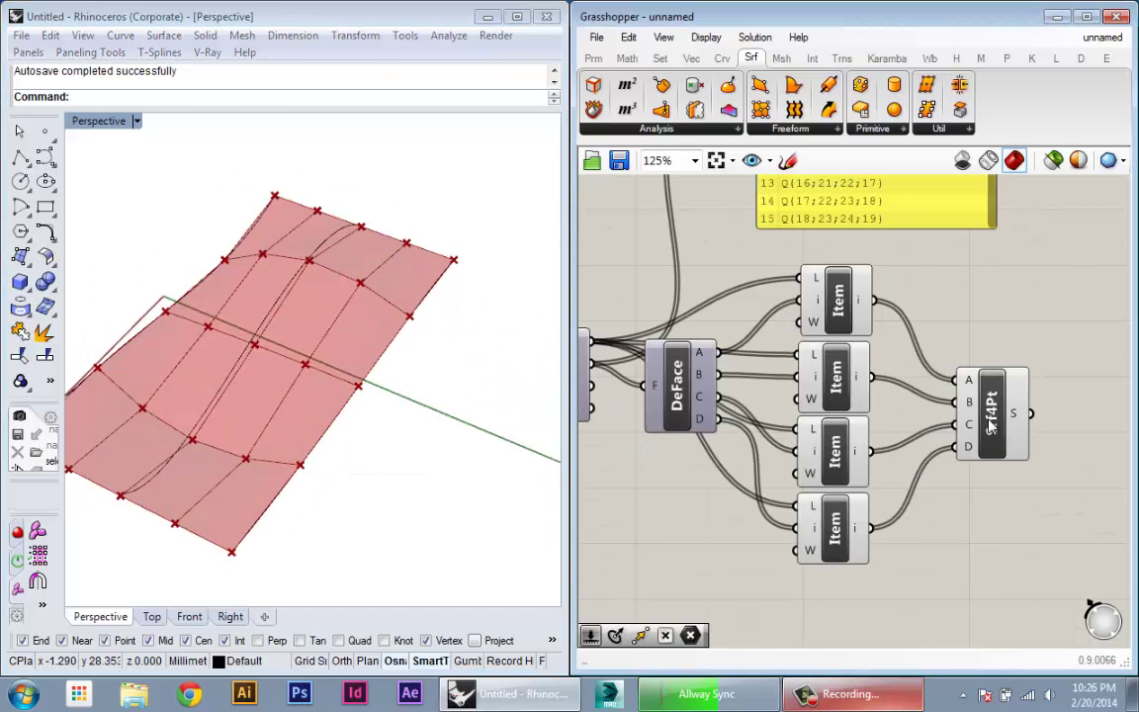
pyautogui.click(1021, 424)
pyautogui.moveTo(1023, 423)
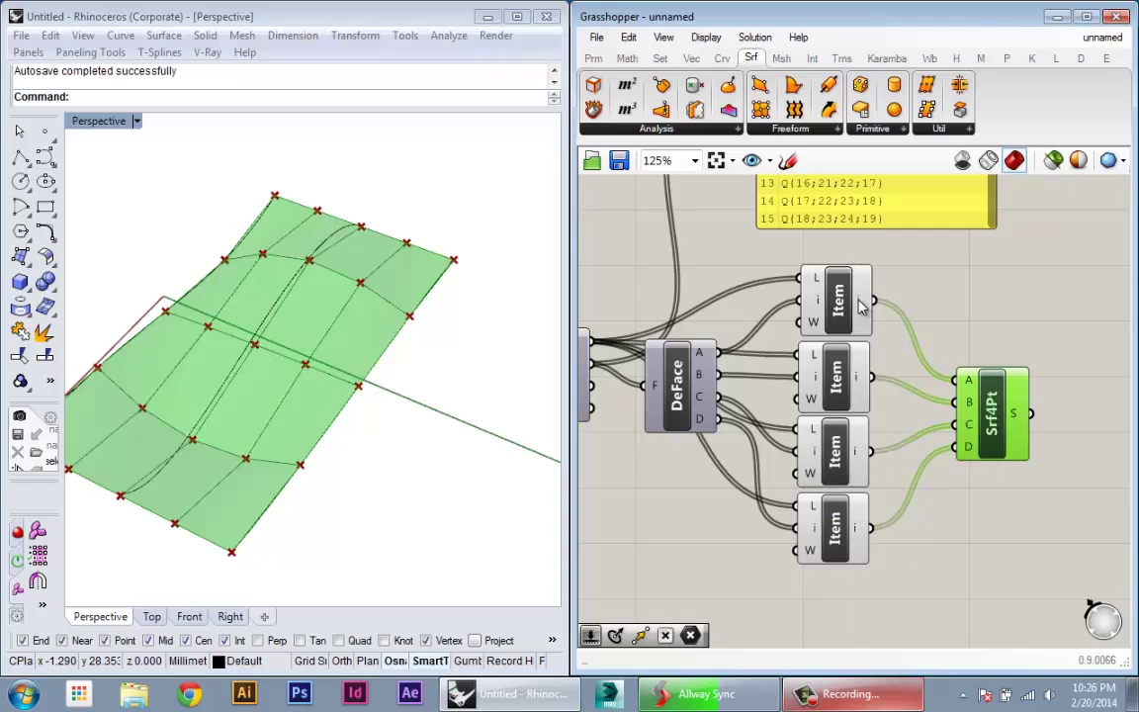
pyautogui.moveTo(862, 306)
# Turn on the control points of the middle loft curve in Rhino
pyautogui.scroll(-5, 850, 316)
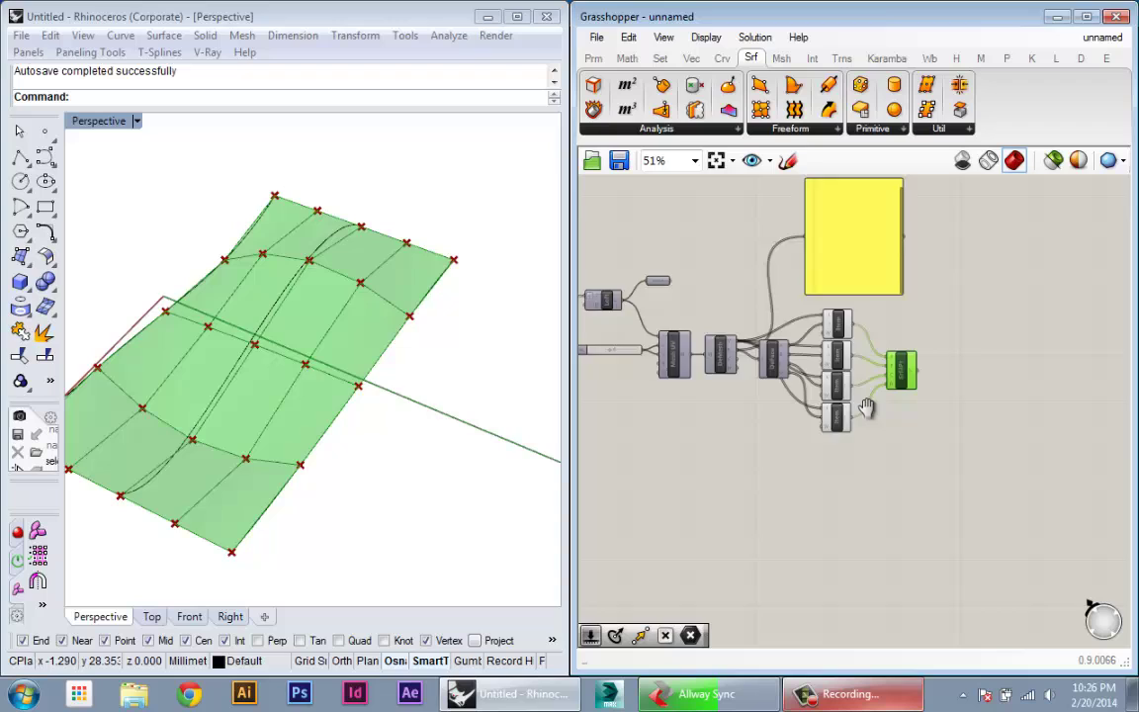
pyautogui.moveTo(850, 316); pyautogui.dragTo(1016, 393, button='right')
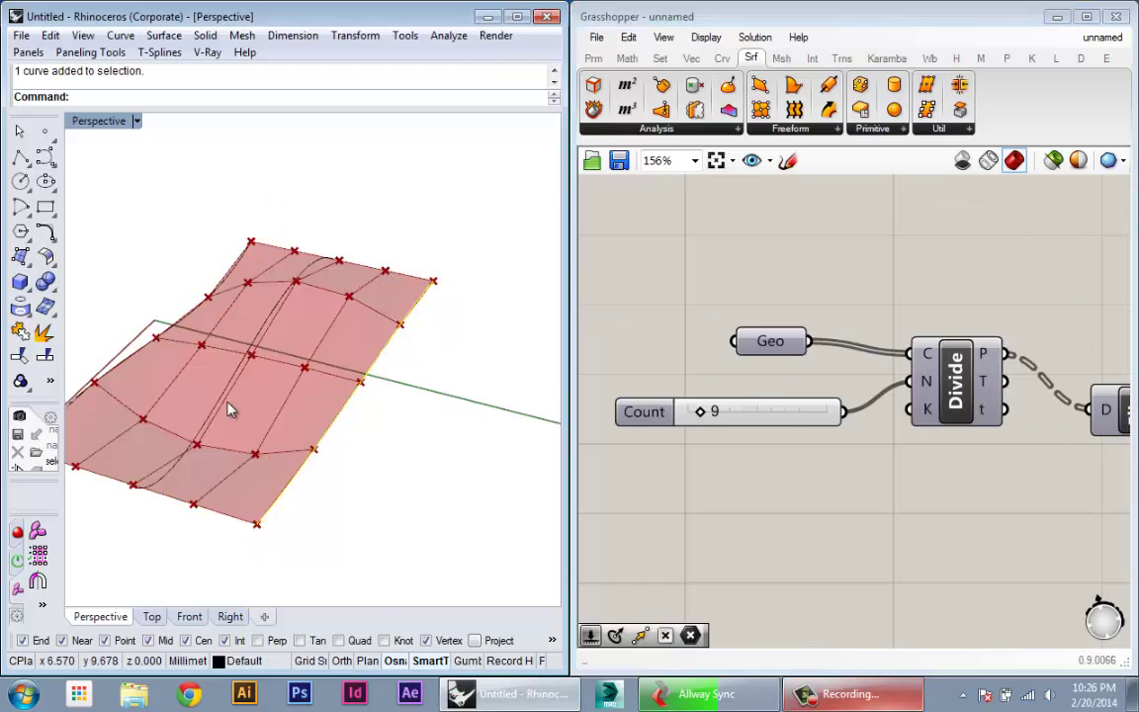
pyautogui.moveTo(227, 411); pyautogui.dragTo(293, 477, button='right')
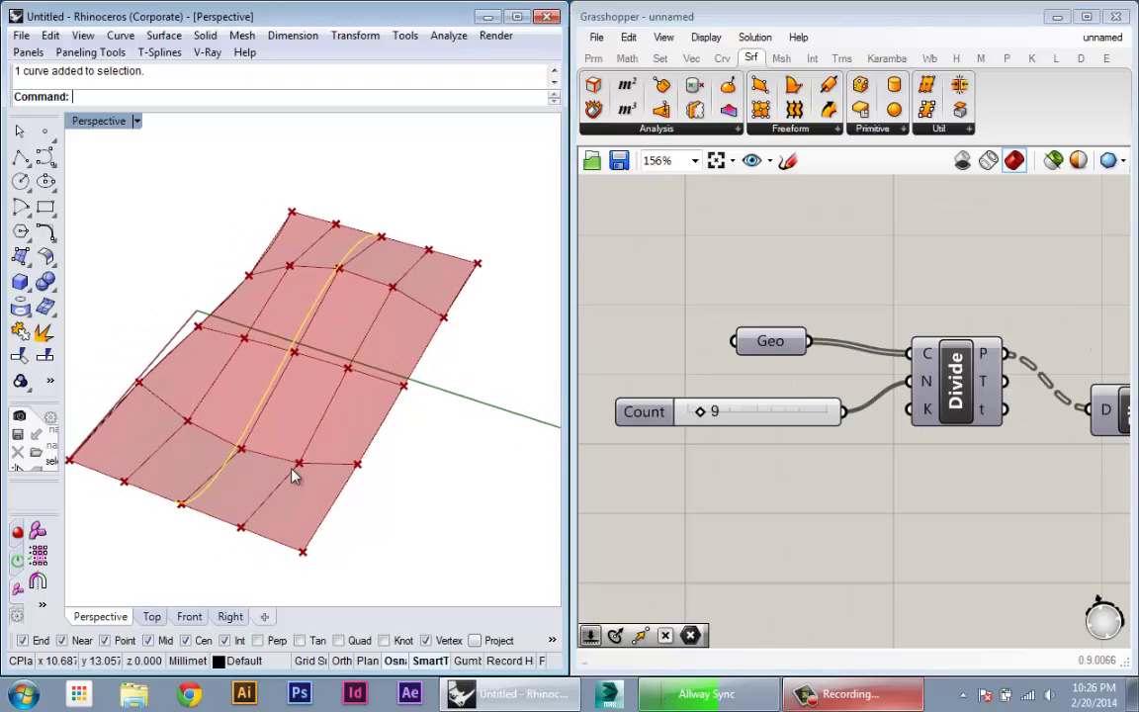
pyautogui.press('F10')
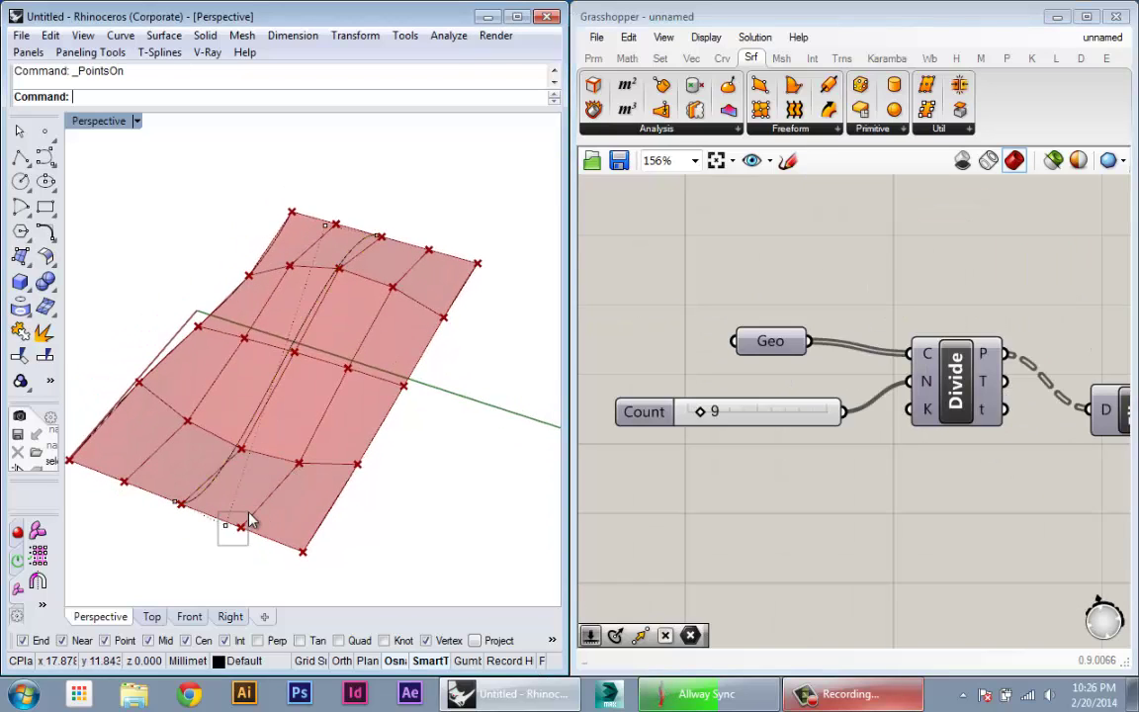
# Move the middle curve's second control point from its near end vertically upward by about 11.5 mm
pyautogui.moveTo(249, 515); pyautogui.dragTo(249, 515)
pyautogui.press('Return')
pyautogui.click(244, 538)
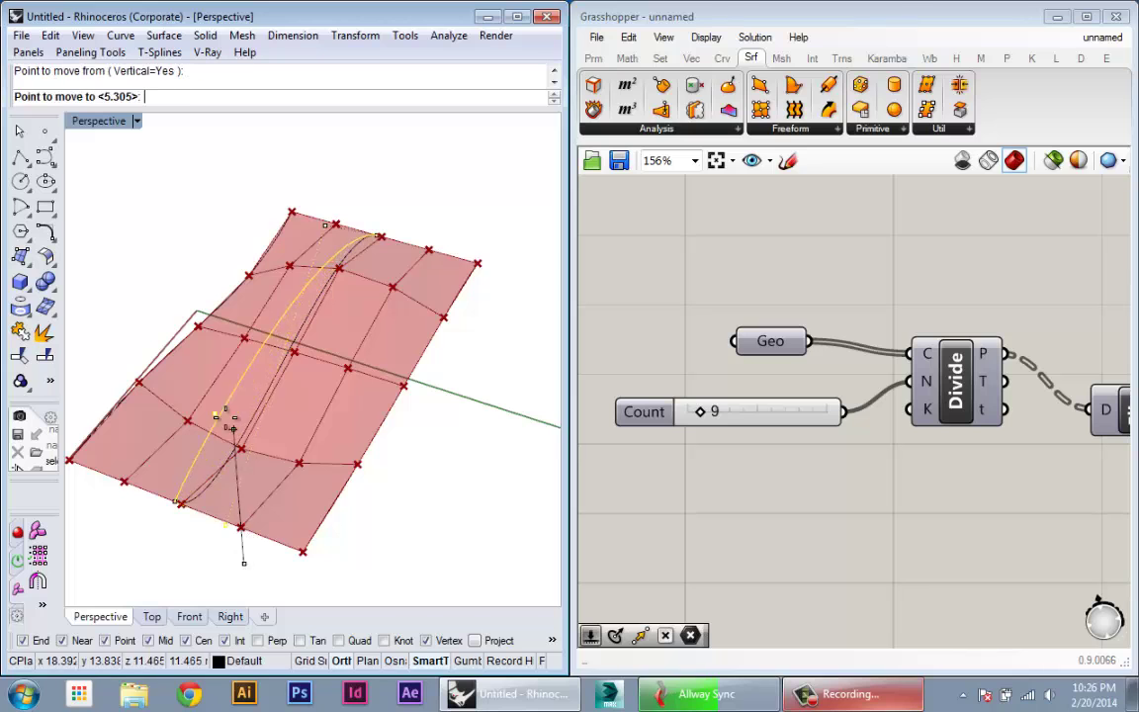
pyautogui.click(226, 415)
# Select the 4Point Surface component again and examine how its panels follow the reshaped curve
pyautogui.moveTo(286, 427); pyautogui.dragTo(309, 465, button='right')
pyautogui.scroll(-4, 272, 474)
pyautogui.moveTo(865, 417); pyautogui.dragTo(707, 384, button='right')
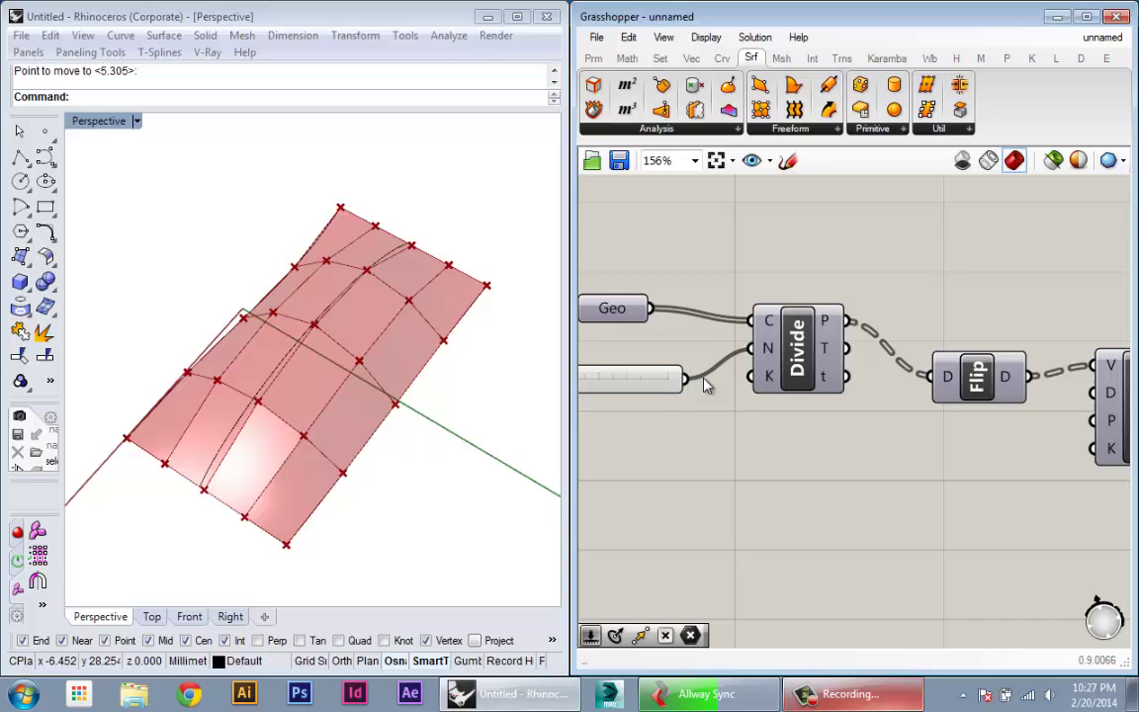
pyautogui.scroll(-4, 709, 387)
pyautogui.moveTo(824, 465); pyautogui.dragTo(633, 445, button='right')
pyautogui.moveTo(989, 475); pyautogui.dragTo(704, 445, button='right')
pyautogui.click(839, 420)
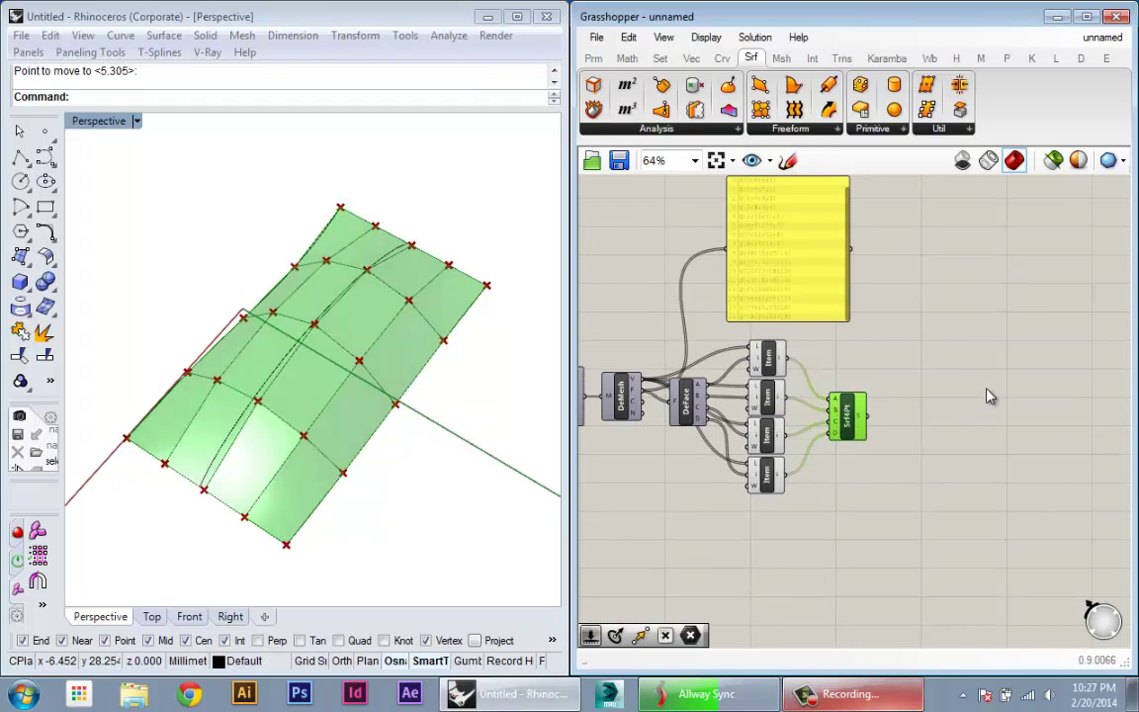
# Bake the four-point surfaces into Rhino and turn off the Grasshopper geometry preview
pyautogui.middleClick(988, 390)
pyautogui.click(1042, 444)
pyautogui.moveTo(524, 479); pyautogui.dragTo(356, 443, button='right')
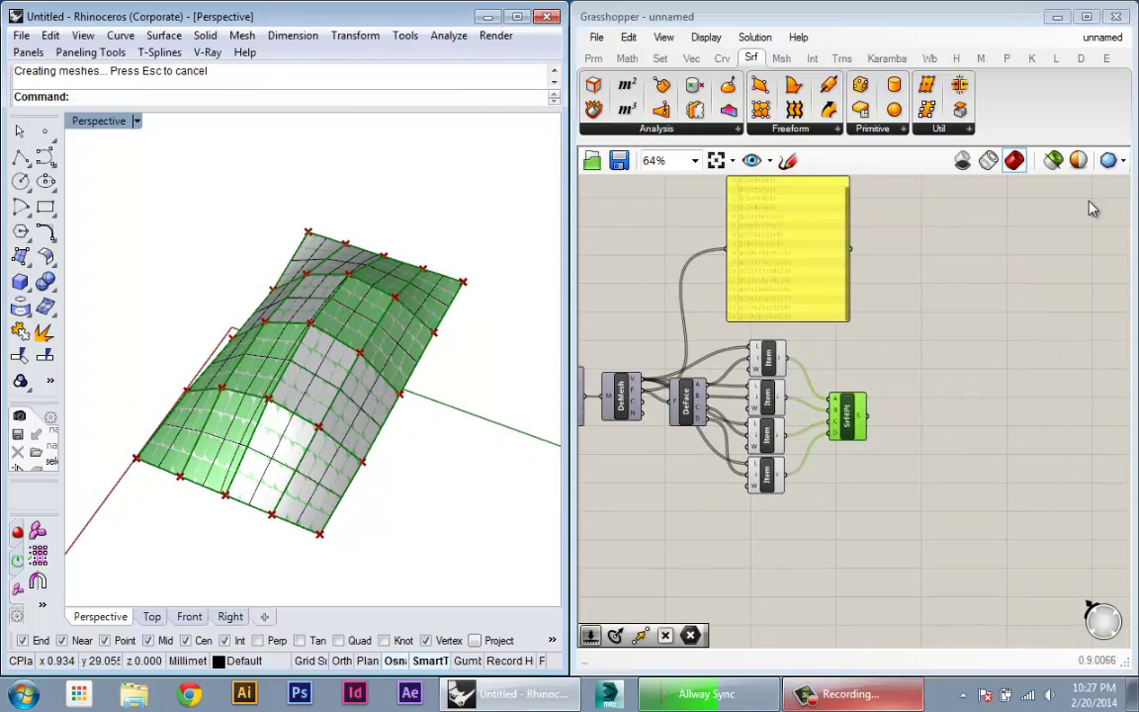
pyautogui.click(963, 160)
# Select individual baked panels near the middle of the surface to inspect them as separate pieces
pyautogui.click(286, 435)
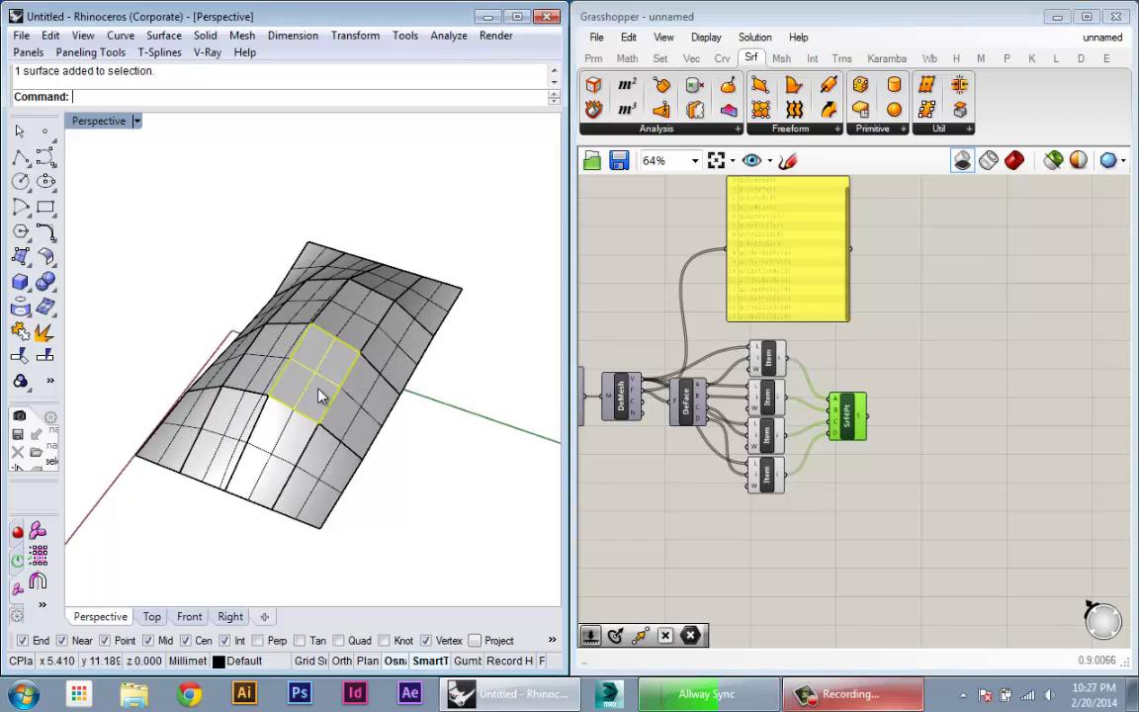
pyautogui.click(309, 390)
pyautogui.click(351, 400)
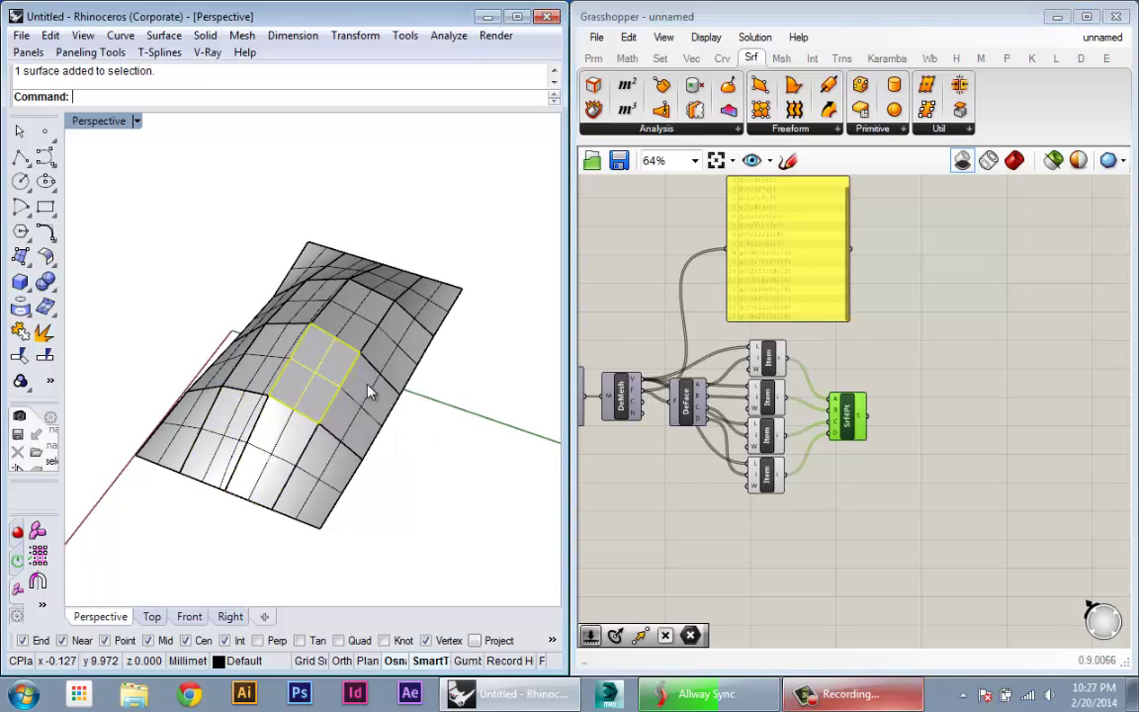
pyautogui.moveTo(372, 389); pyautogui.dragTo(374, 489, button='right')
# Undo the bake and the middle curve's control-point move, and restore the shaded Grasshopper preview
pyautogui.hotkey('ctrl', 'z')
pyautogui.hotkey('ctrl', 'z')
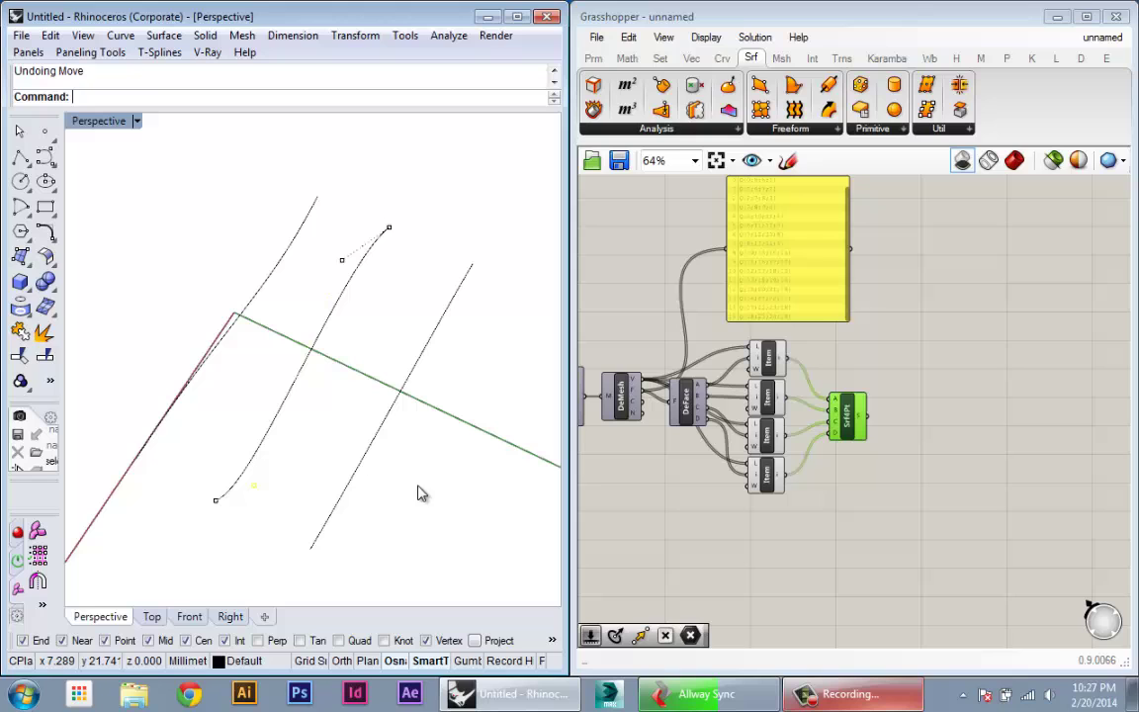
pyautogui.click(1015, 160)
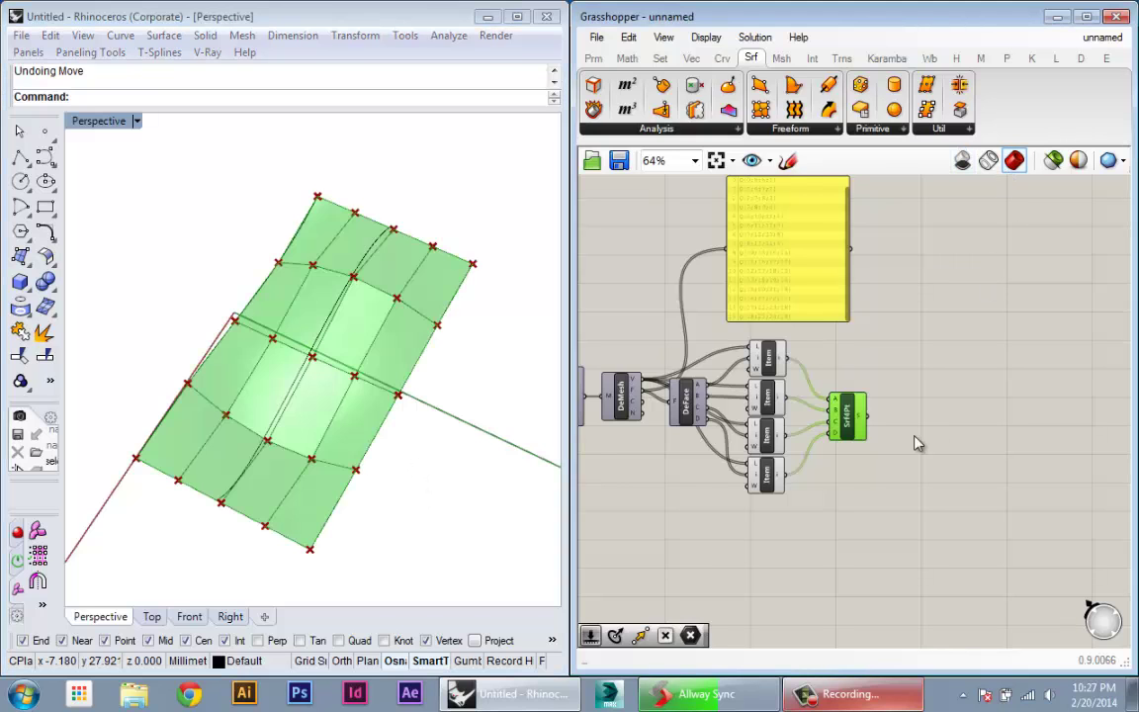
# Add a Scale component and connect the 4Point Surface output to its geometry input
pyautogui.click(780, 465)
pyautogui.scroll(3, 781, 467)
pyautogui.scroll(-1, 781, 472)
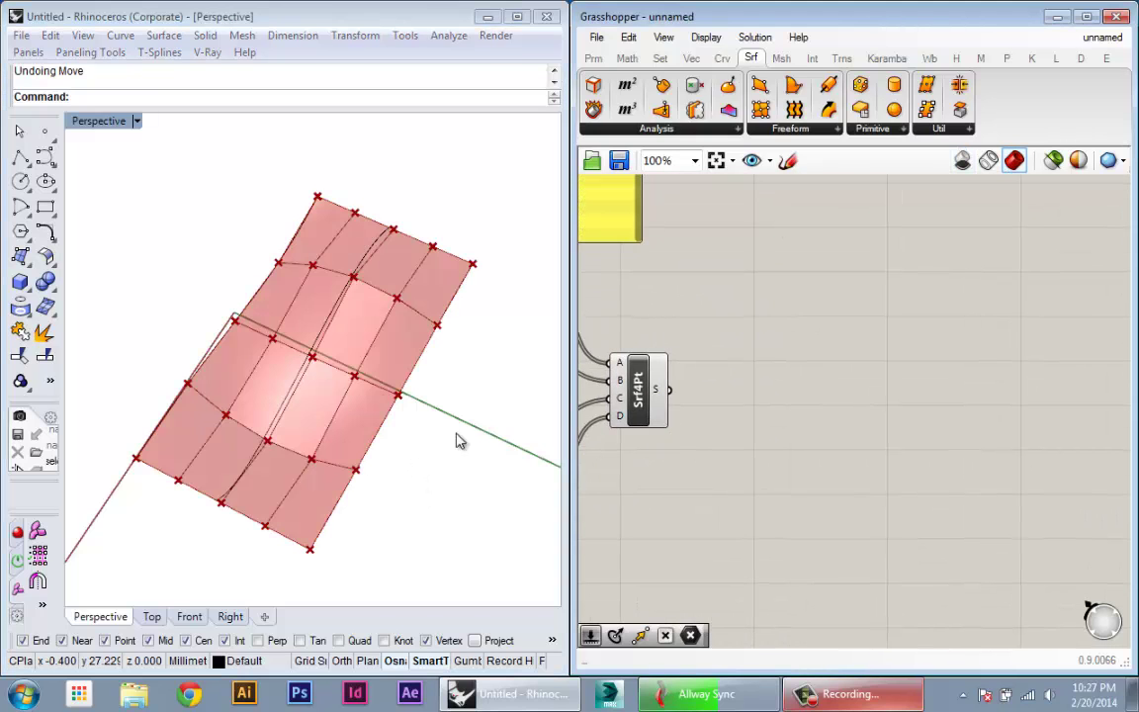
pyautogui.moveTo(458, 437); pyautogui.dragTo(450, 364, button='right')
pyautogui.doubleClick(732, 447)
pyautogui.write('scale')
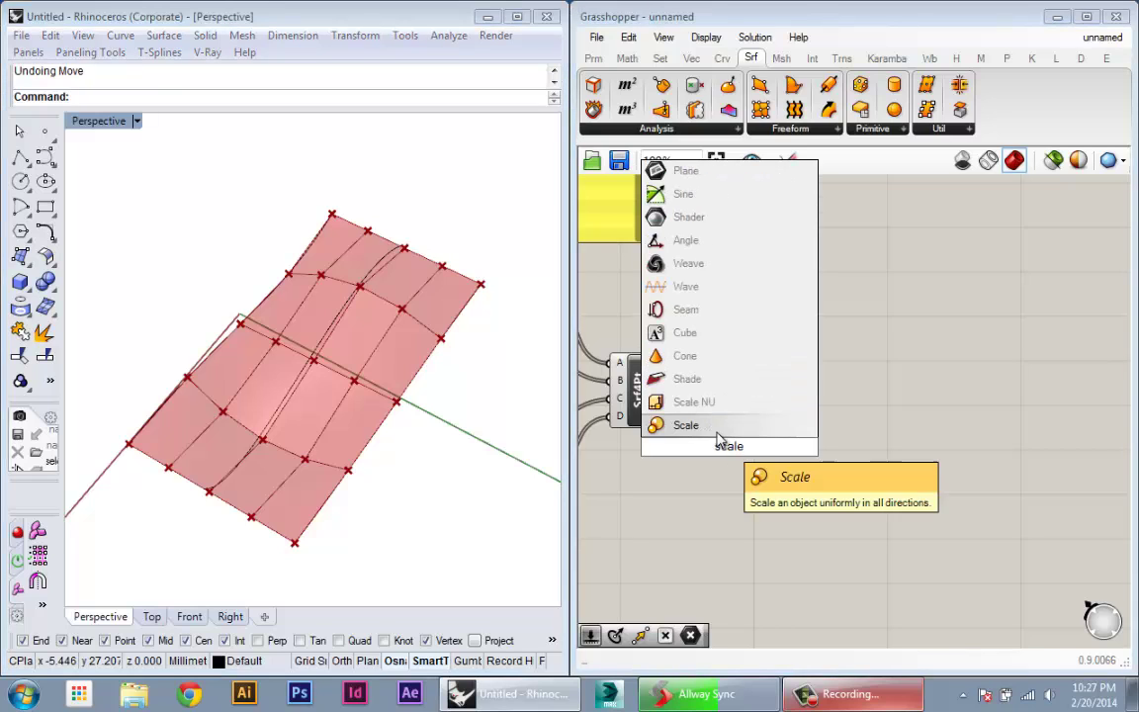
pyautogui.press('Return')
pyautogui.moveTo(723, 467); pyautogui.dragTo(770, 442)
pyautogui.scroll(1, 673, 398)
pyautogui.moveTo(660, 386); pyautogui.dragTo(763, 409)
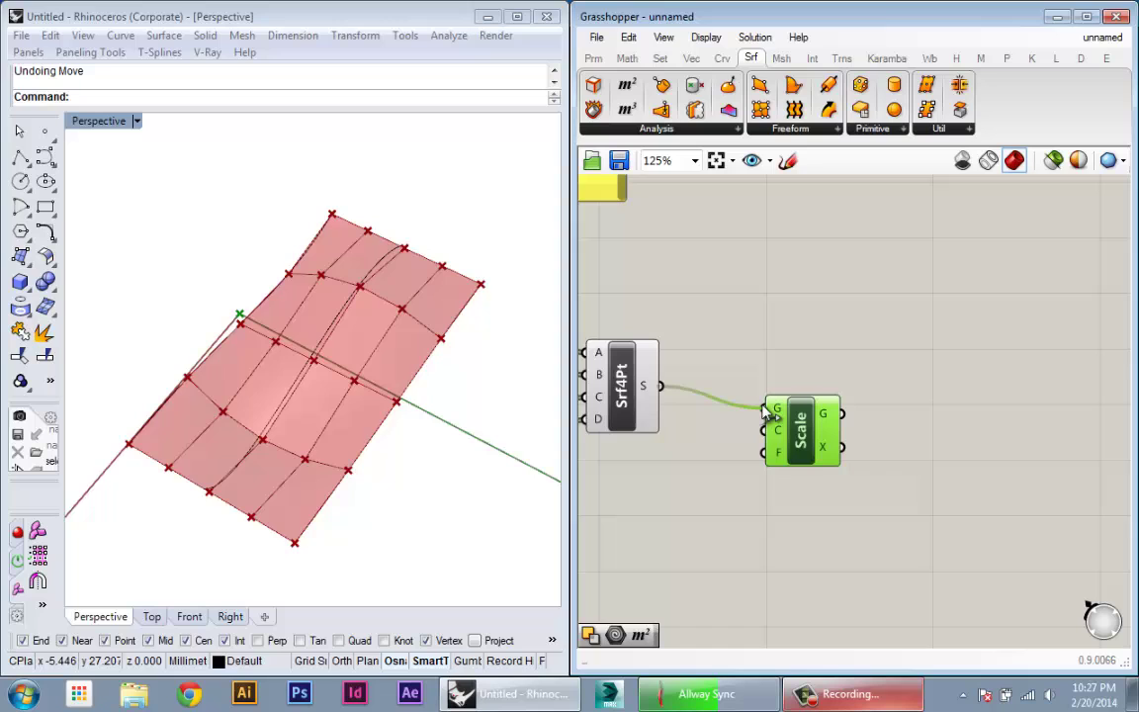
# Examine the scaled geometry against the original panels and move the Scale component farther from 4Point Surface
pyautogui.moveTo(470, 447); pyautogui.dragTo(223, 331, button='right')
pyautogui.moveTo(751, 450); pyautogui.dragTo(814, 441, button='right')
pyautogui.moveTo(381, 341); pyautogui.dragTo(364, 406, button='right')
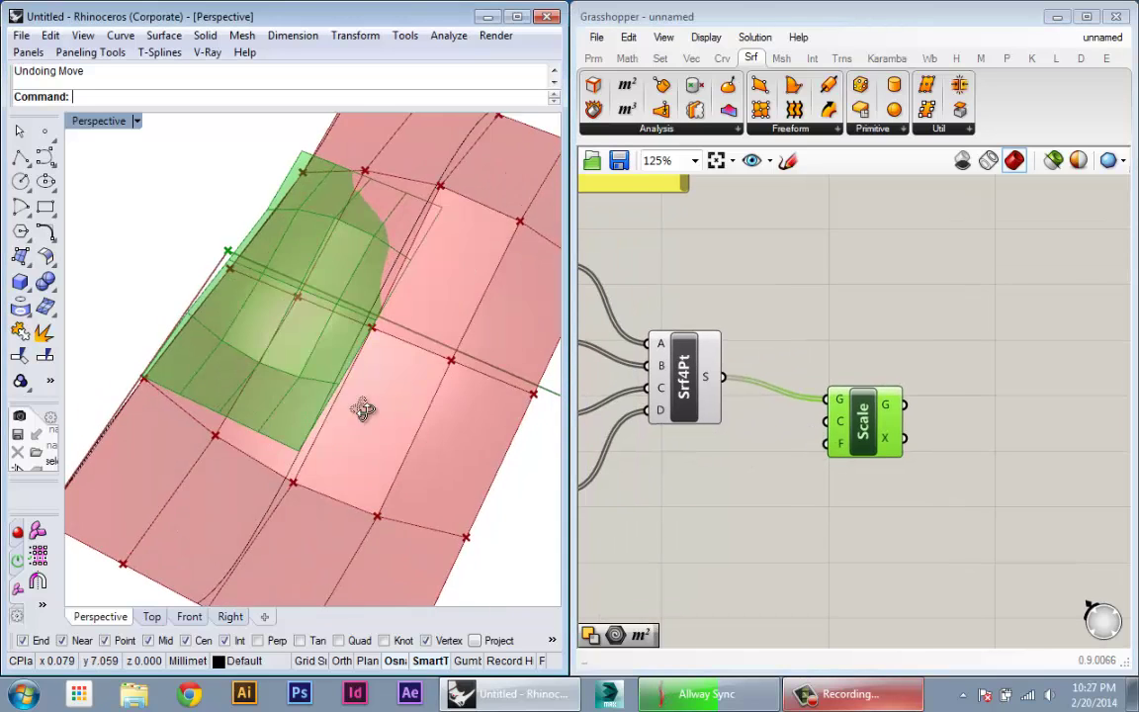
pyautogui.scroll(4, 244, 294)
pyautogui.scroll(-3, 223, 259)
pyautogui.moveTo(861, 429); pyautogui.dragTo(930, 458)
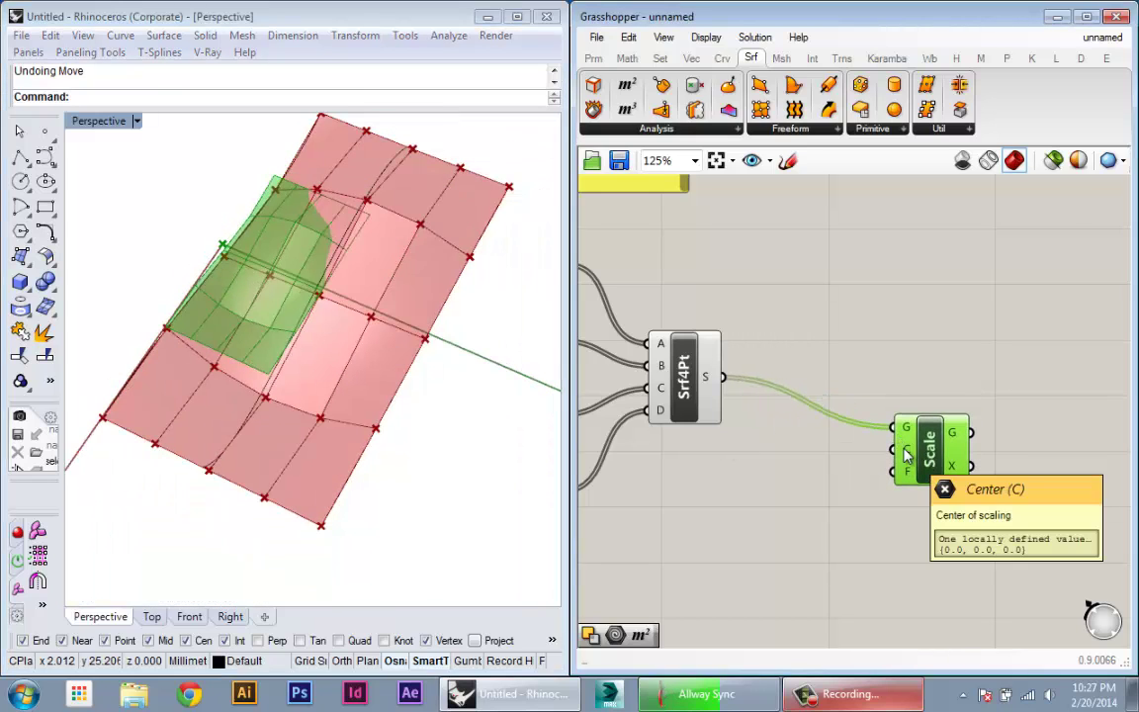
pyautogui.scroll(3, 284, 338)
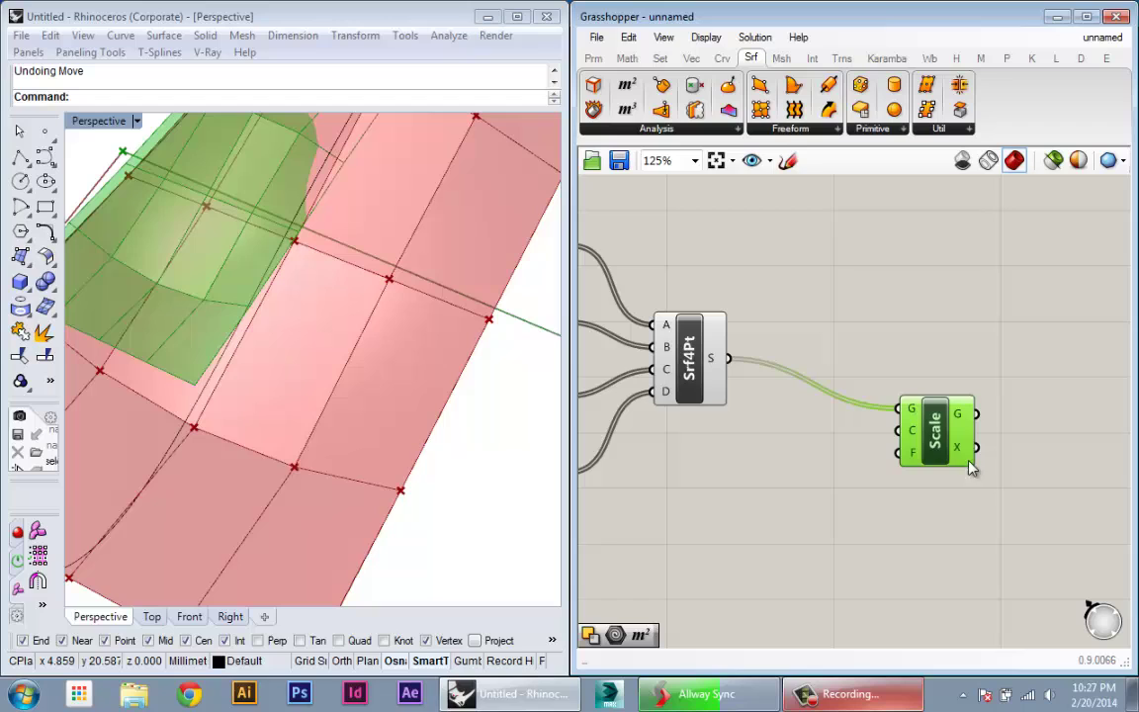
# Add an Area component fed by the four-point surfaces and connect its centroids to the Scale center input
pyautogui.doubleClick(654, 445)
pyautogui.write('area')
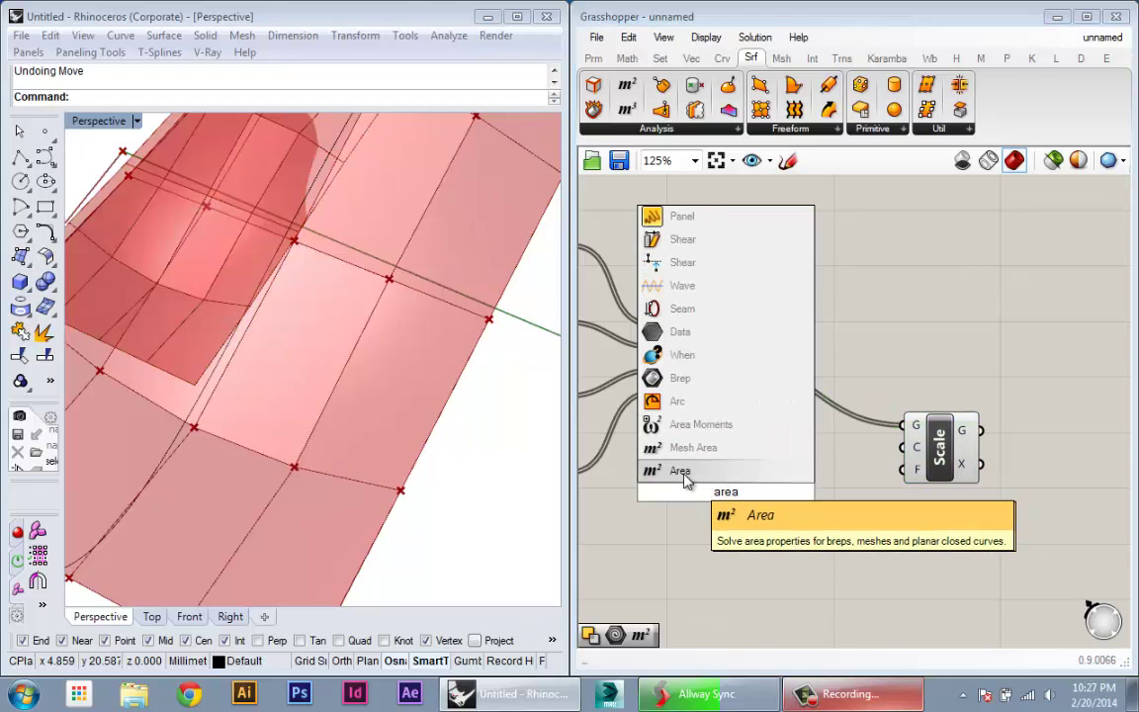
pyautogui.click(697, 477)
pyautogui.moveTo(732, 360); pyautogui.dragTo(736, 483)
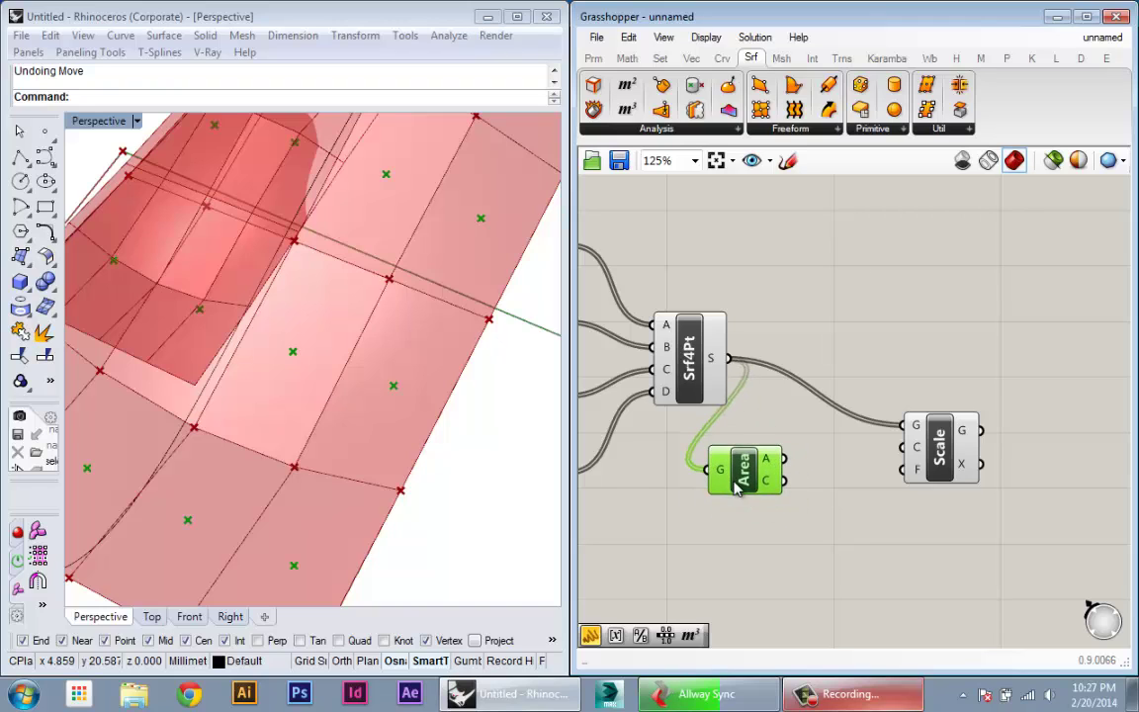
pyautogui.moveTo(767, 462)
pyautogui.moveTo(762, 487); pyautogui.dragTo(902, 447)
pyautogui.moveTo(223, 370); pyautogui.dragTo(287, 387, button='right')
# Add a number slider for the Scale factor input and set it to 0.9
pyautogui.doubleClick(845, 546)
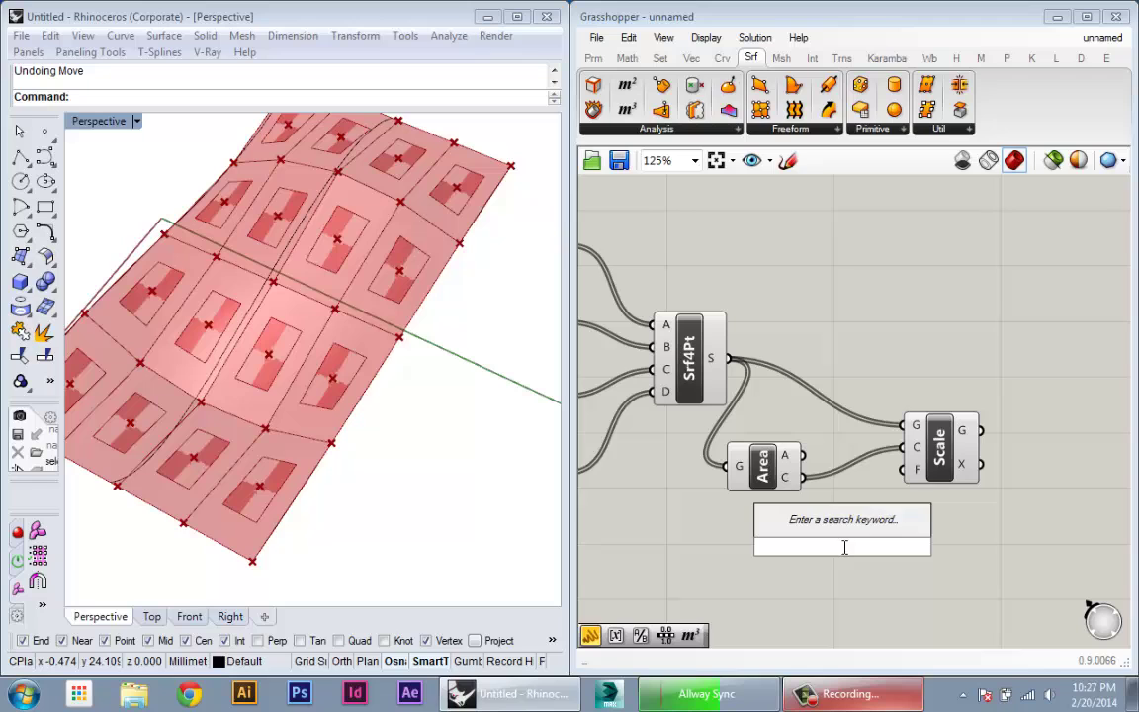
pyautogui.write('1')
pyautogui.press('Return')
pyautogui.moveTo(843, 550); pyautogui.dragTo(813, 556)
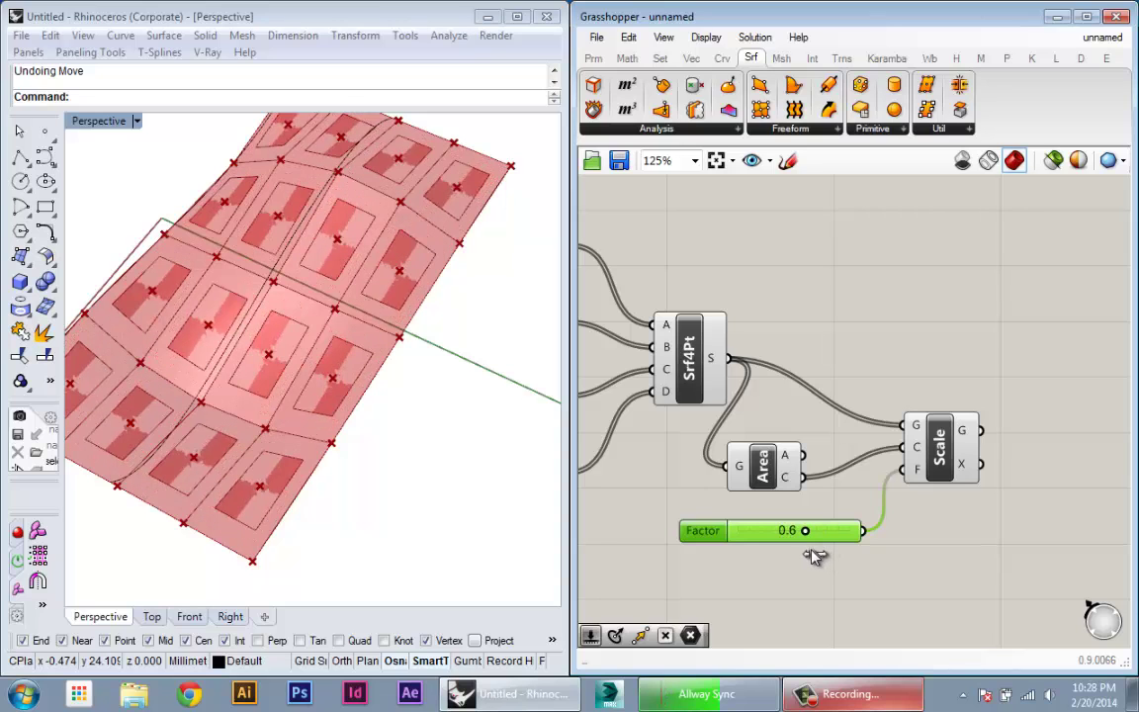
pyautogui.scroll(-1, 829, 516)
pyautogui.moveTo(828, 516); pyautogui.dragTo(959, 530, button='right')
pyautogui.moveTo(942, 540); pyautogui.dragTo(911, 547)
# Review the complete component chain and examine the gaps between the scaled panels in the Rhino viewport
pyautogui.scroll(2, 898, 557)
pyautogui.scroll(-4, 906, 551)
pyautogui.scroll(4, 929, 550)
pyautogui.scroll(-5, 861, 512)
pyautogui.scroll(2, 826, 530)
pyautogui.moveTo(820, 534); pyautogui.dragTo(783, 512, button='right')
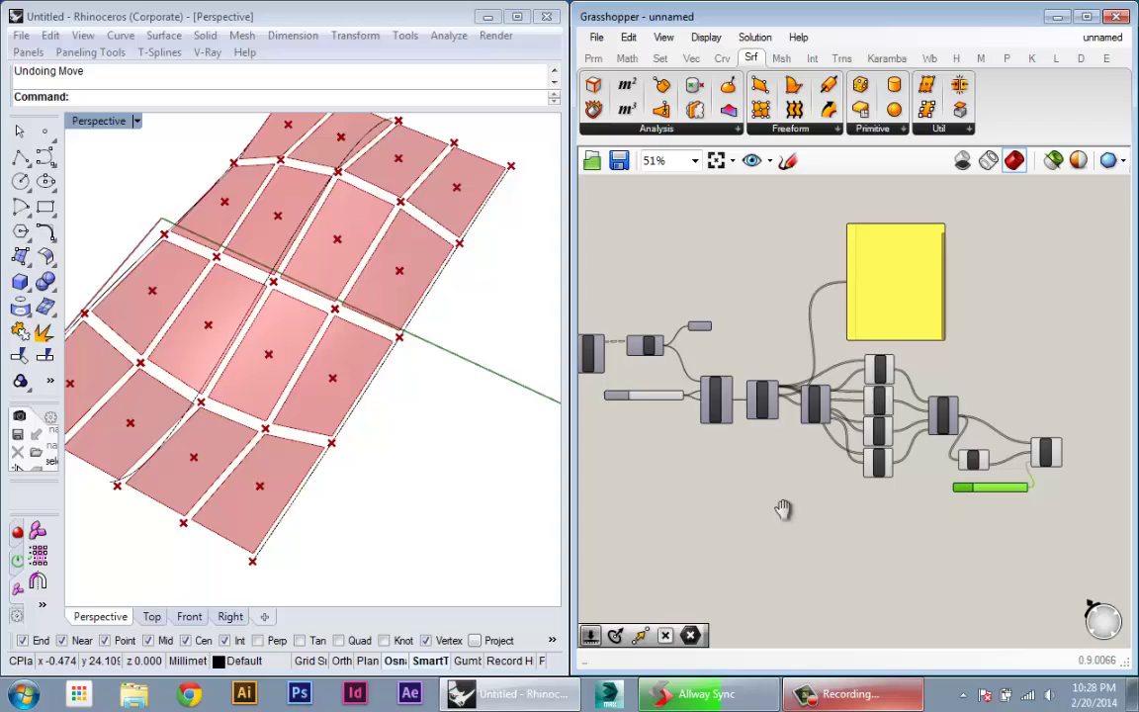
pyautogui.scroll(2, 1000, 563)
pyautogui.moveTo(1000, 562); pyautogui.dragTo(955, 594, button='right')
pyautogui.keyDown('shift'); pyautogui.moveTo(358, 410); pyautogui.dragTo(435, 455, button='right'); pyautogui.keyUp('shift')
pyautogui.scroll(-2, 421, 458)
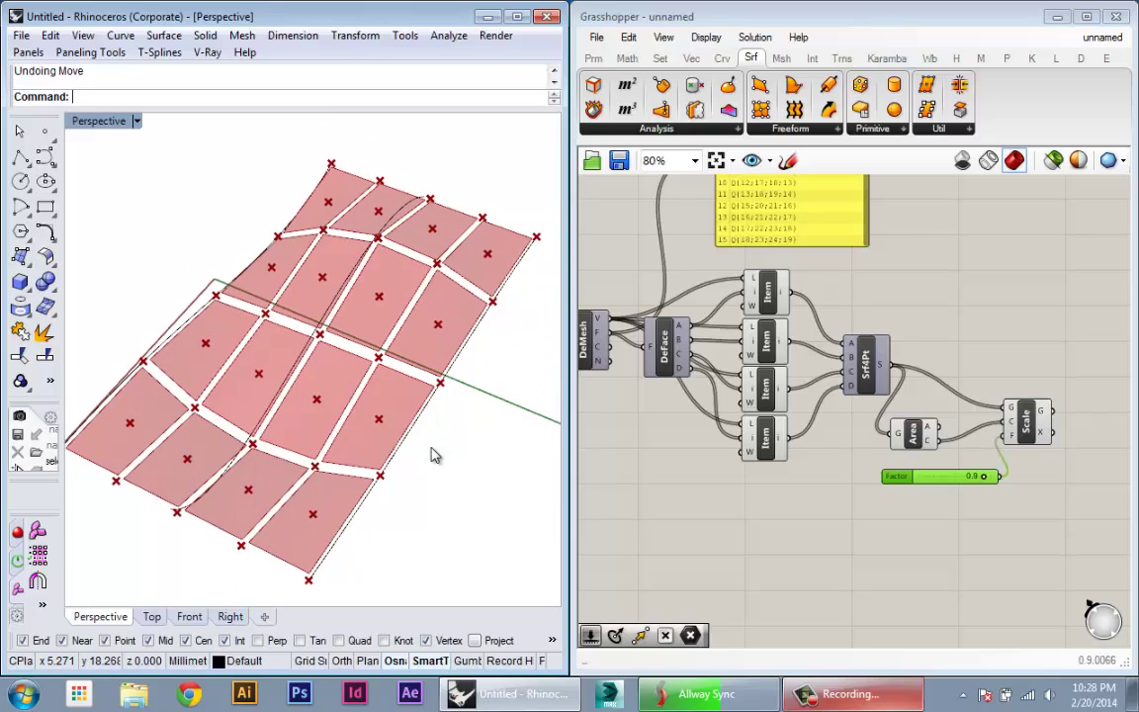